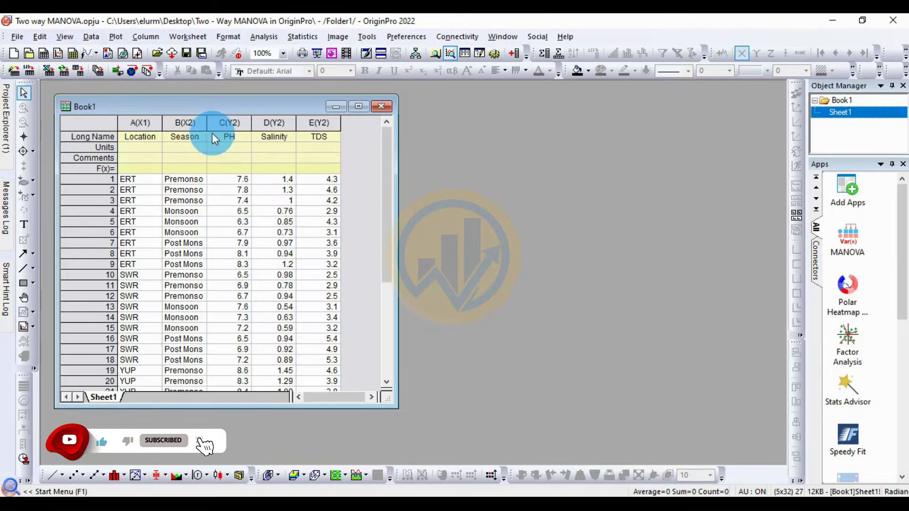
Step: Examine the worksheet's factor columns Location and Season and its dependent columns PH, Salinity and TDS
left_click_drag(212, 107, 240, 106)
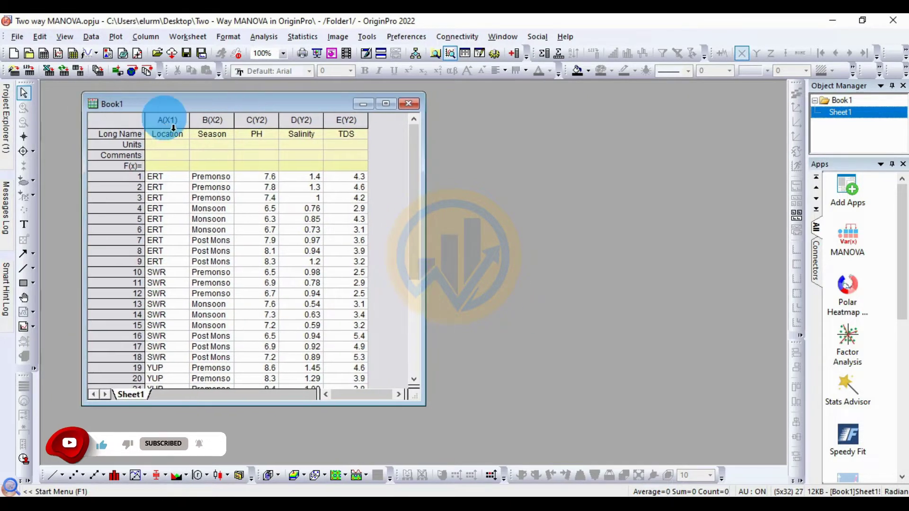
left_click(173, 124)
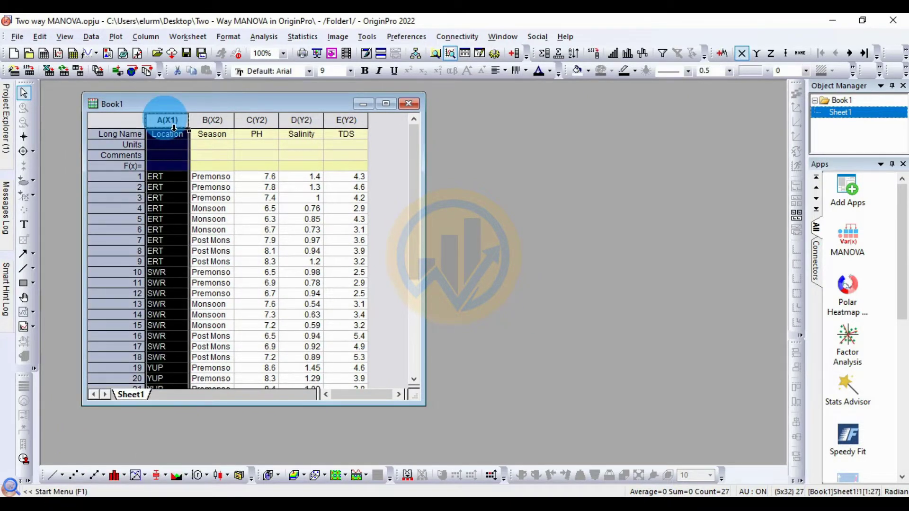
left_click(216, 124)
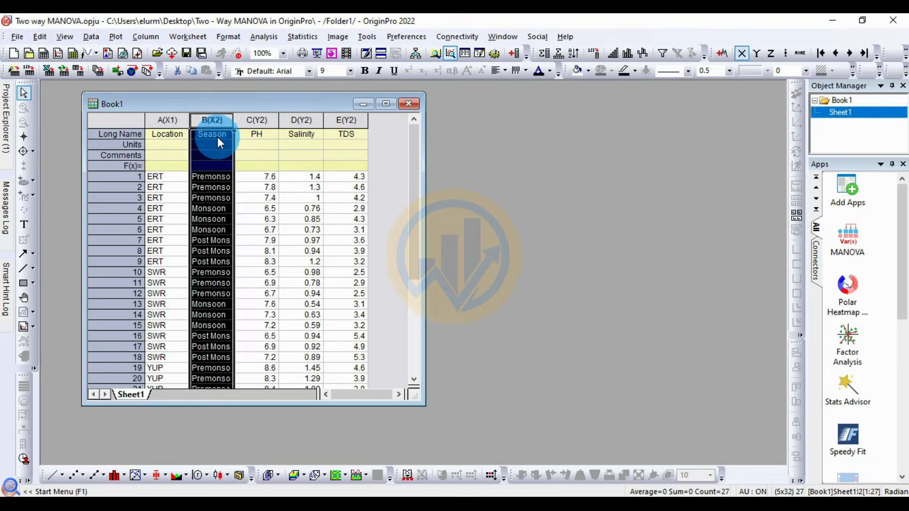
left_click(168, 121, "ctrl")
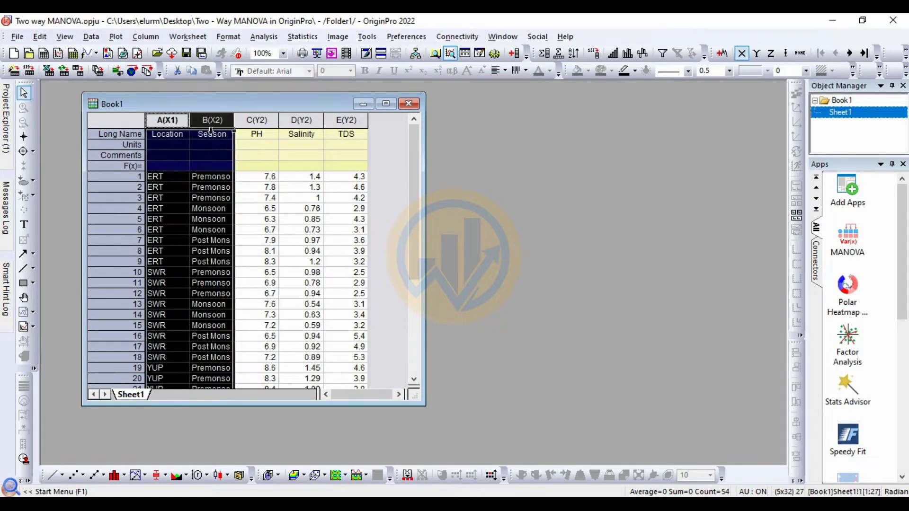
left_click_drag(253, 134, 357, 131)
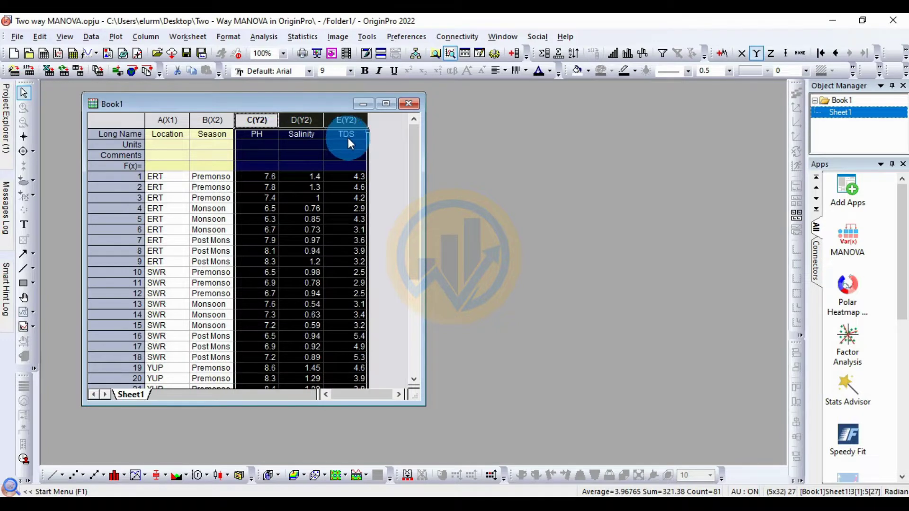
left_click(388, 163)
left_click_drag(233, 109, 197, 106)
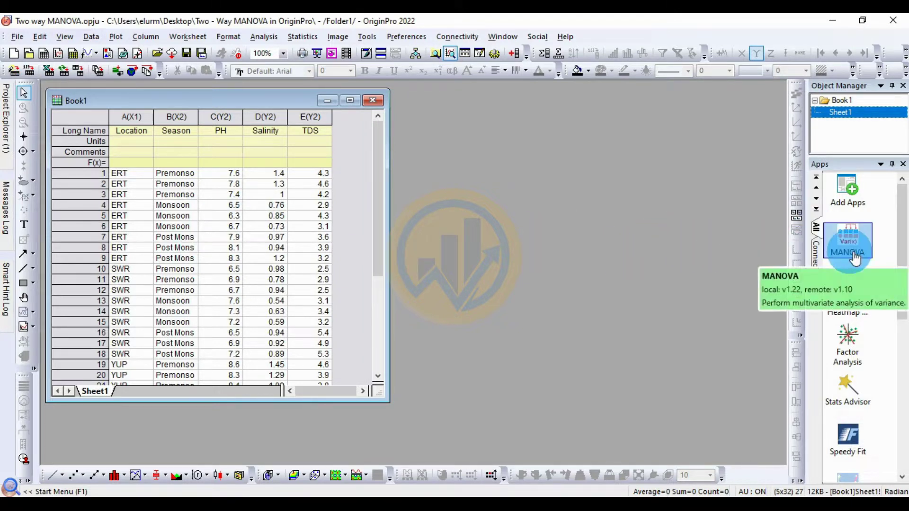
Step: Open the two-way analysis of the MANOVA app and assign Location as Factor1 and Season as Factor2
left_click(847, 239)
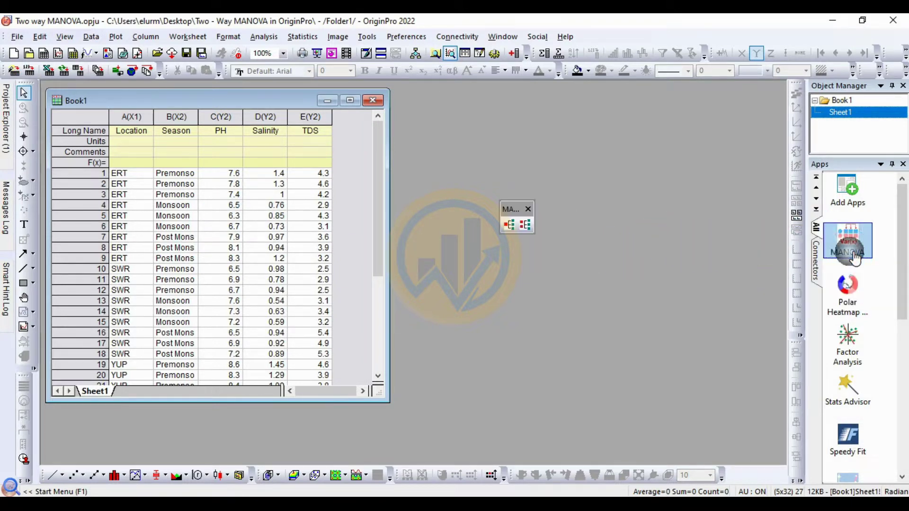
left_click(526, 226)
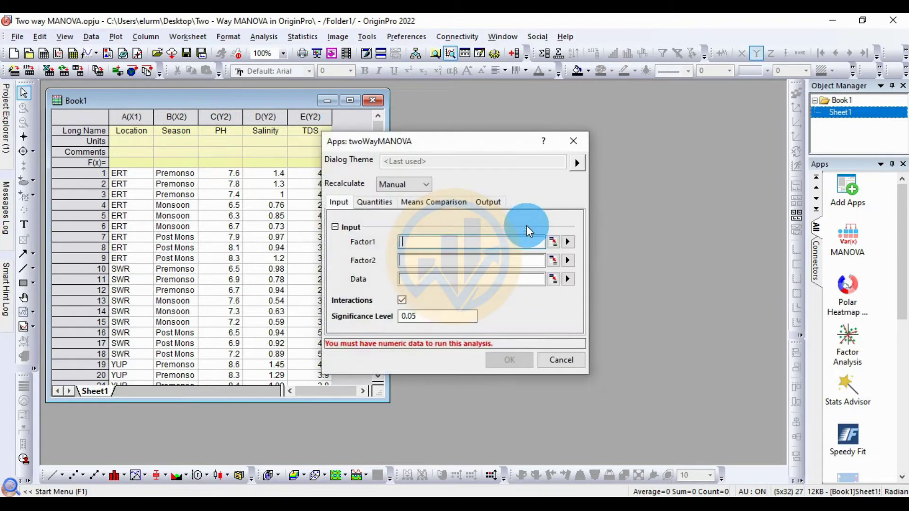
left_click_drag(463, 151, 496, 141)
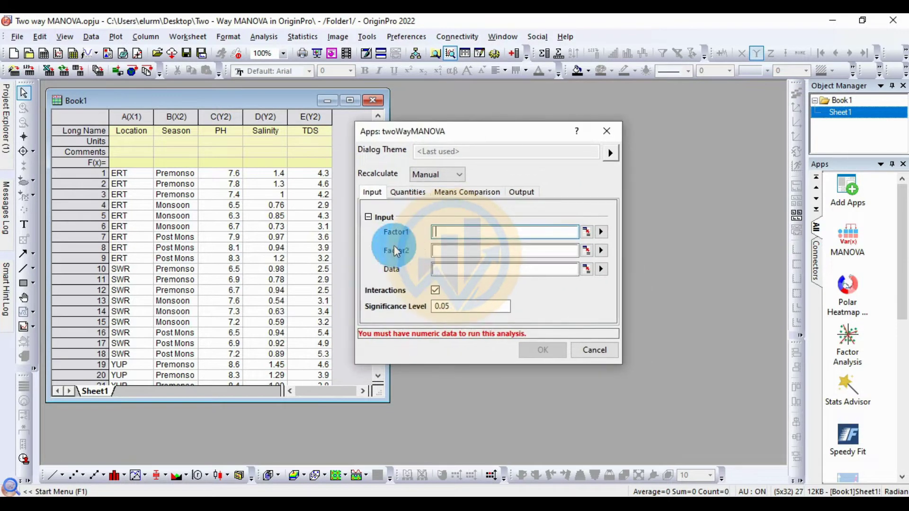
left_click(167, 147)
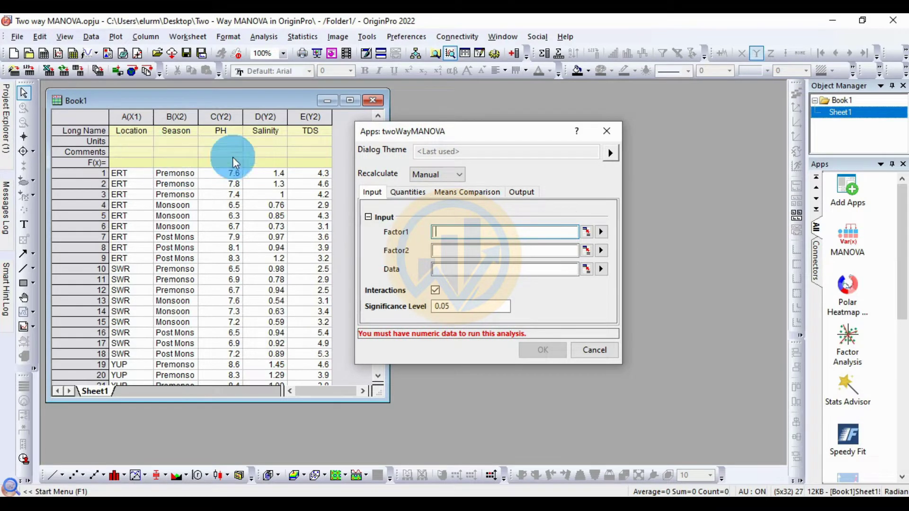
left_click(601, 232)
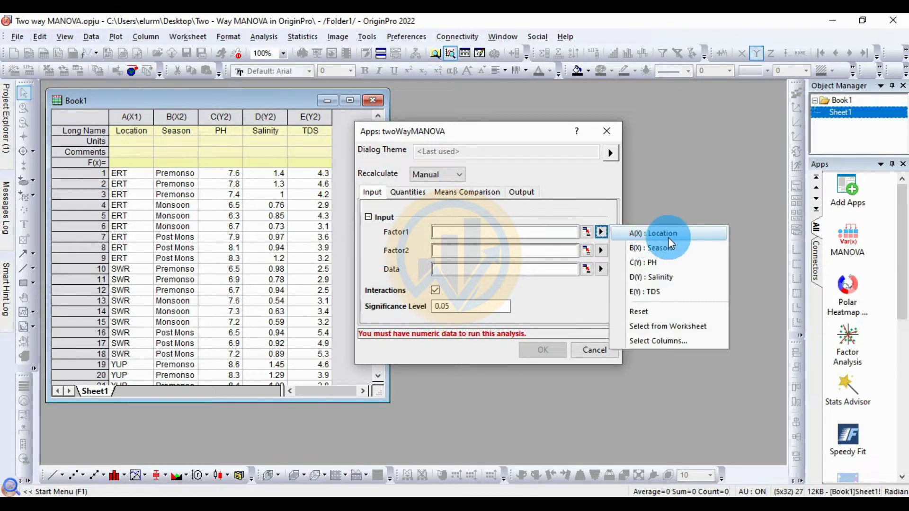
left_click(668, 235)
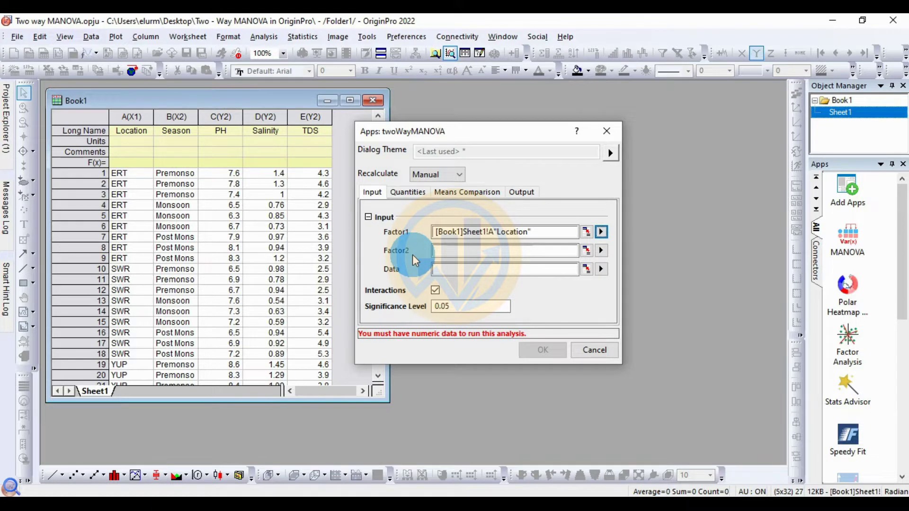
left_click(602, 251)
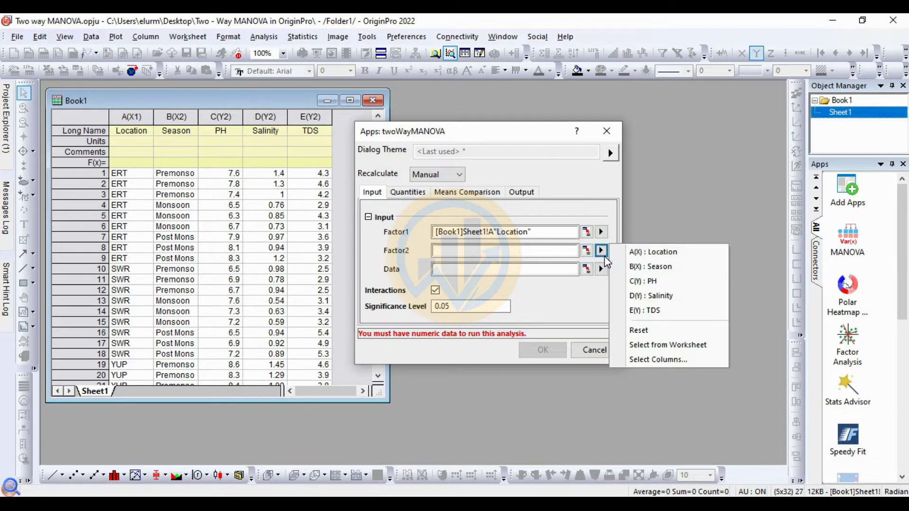
left_click(680, 266)
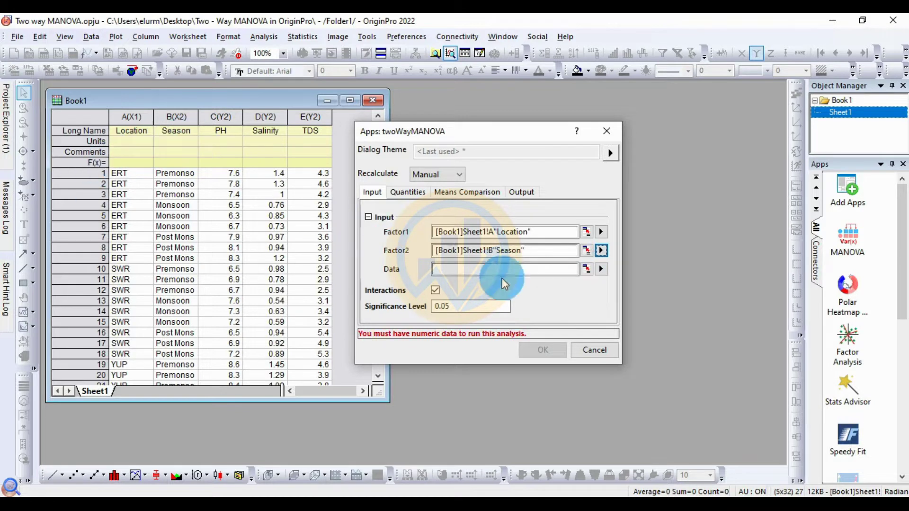
Step: Set the analysis data to the three worksheet columns from PH through TDS
left_click(601, 269)
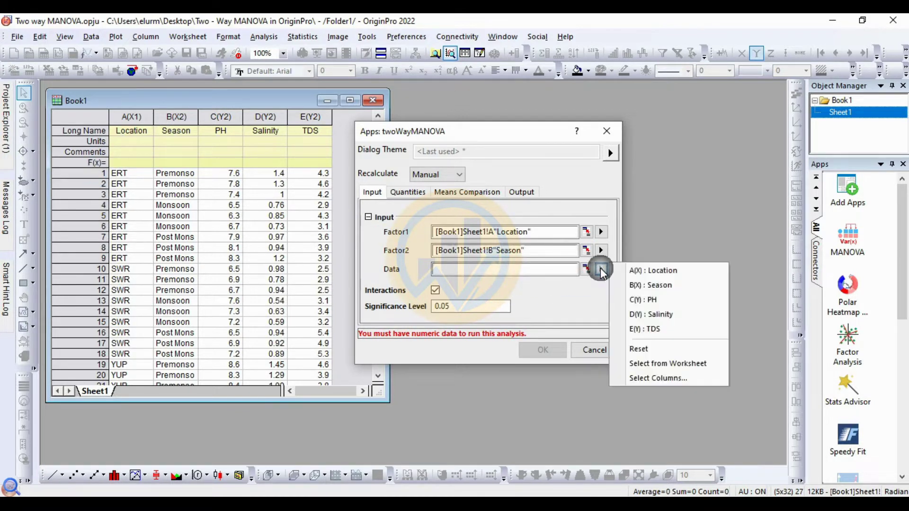
left_click(661, 299)
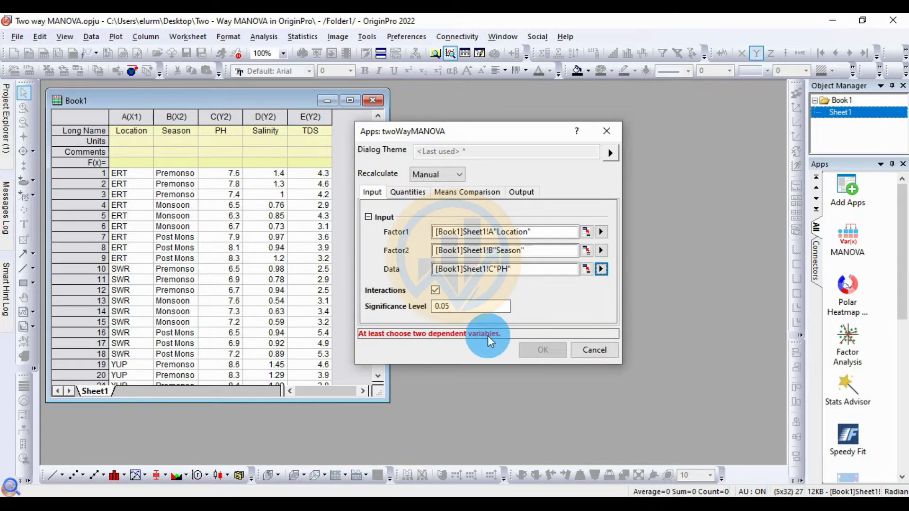
left_click(586, 271)
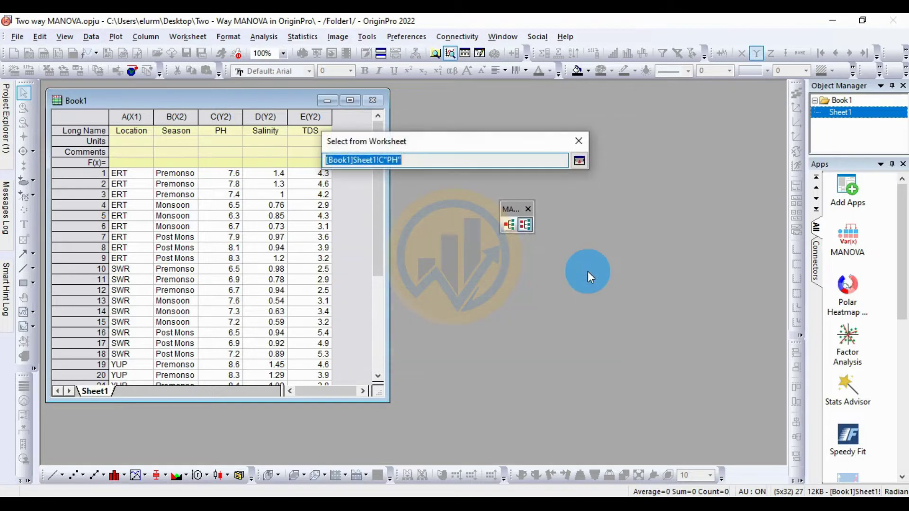
left_click_drag(227, 116, 310, 116)
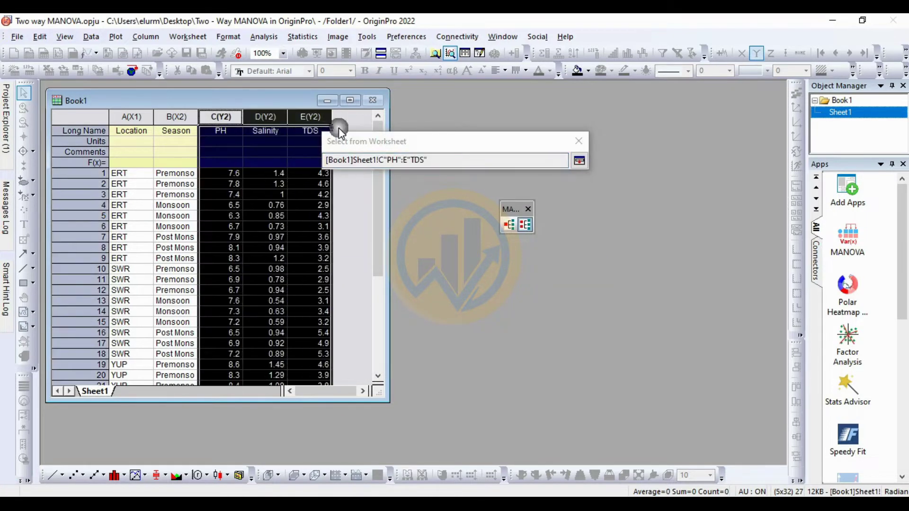
left_click(580, 161)
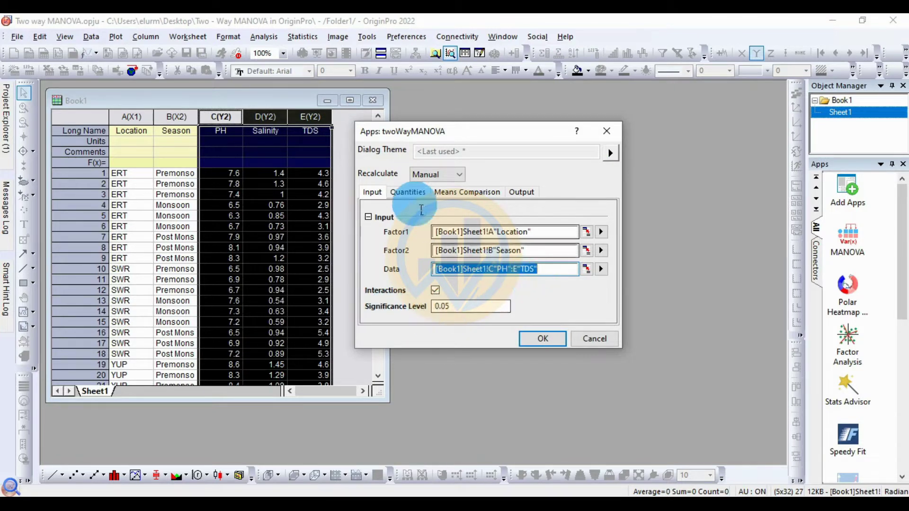
Step: Review the Quantities and Means Comparison options and run the two-way MANOVA with the Tukey test
left_click(409, 193)
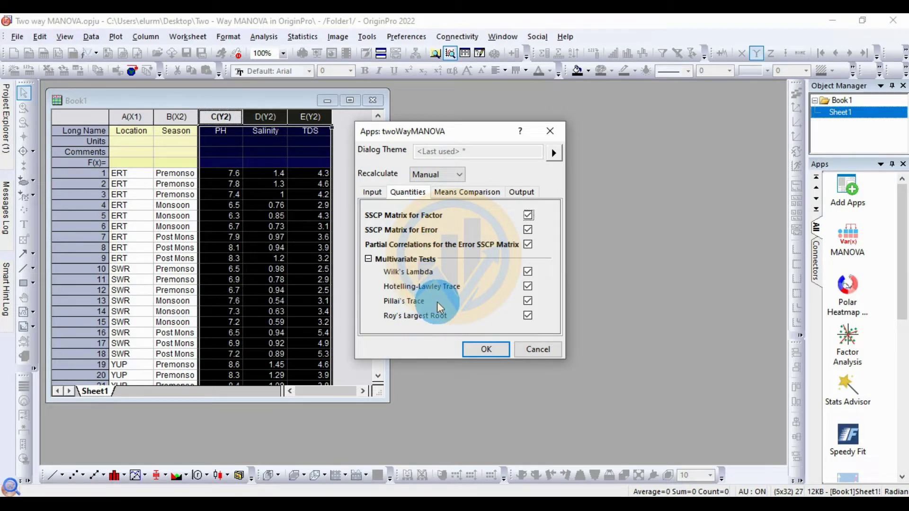
left_click(459, 195)
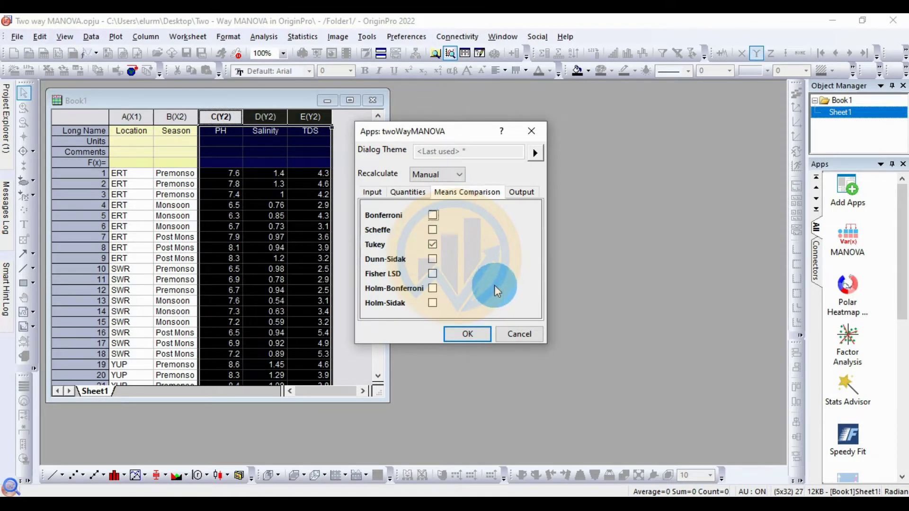
left_click(476, 333)
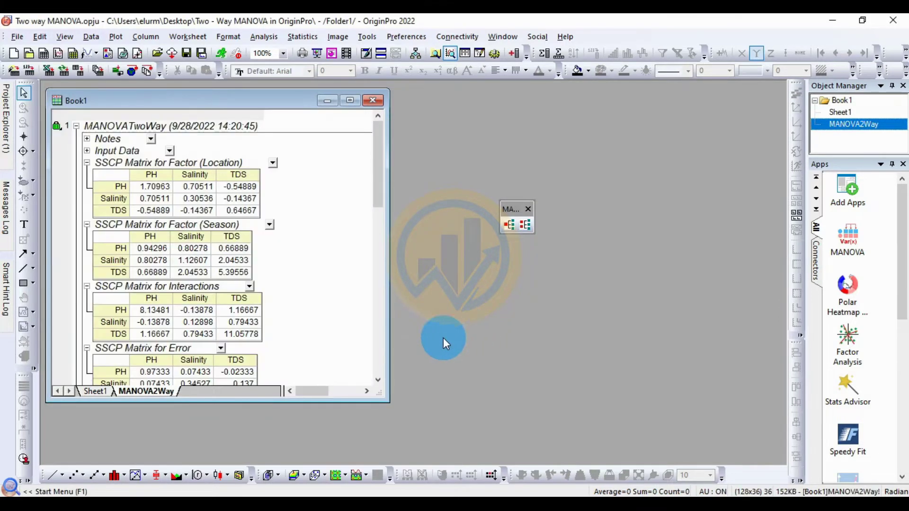
Step: Maximize the report window and examine the SSCP matrices, partial correlations and multivariate tests for Location, Season and Interactions
left_click(351, 102)
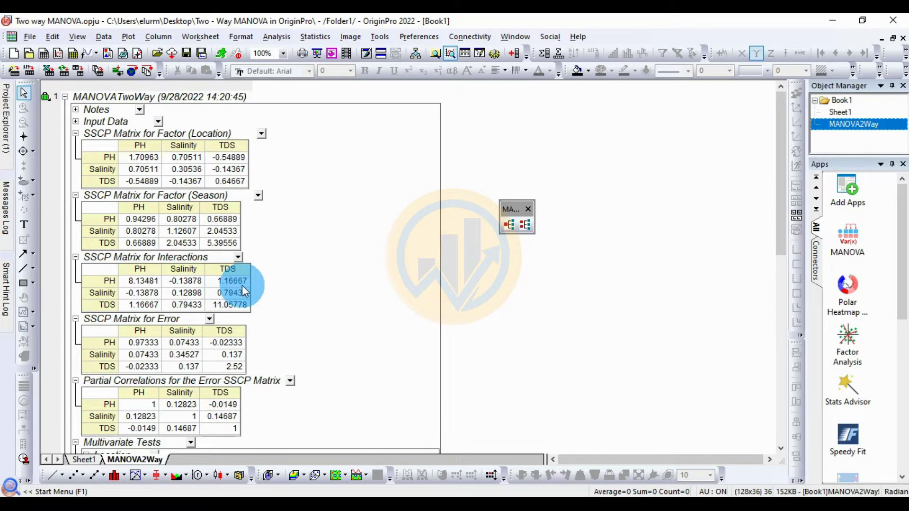
scroll(243, 286, "down", 1)
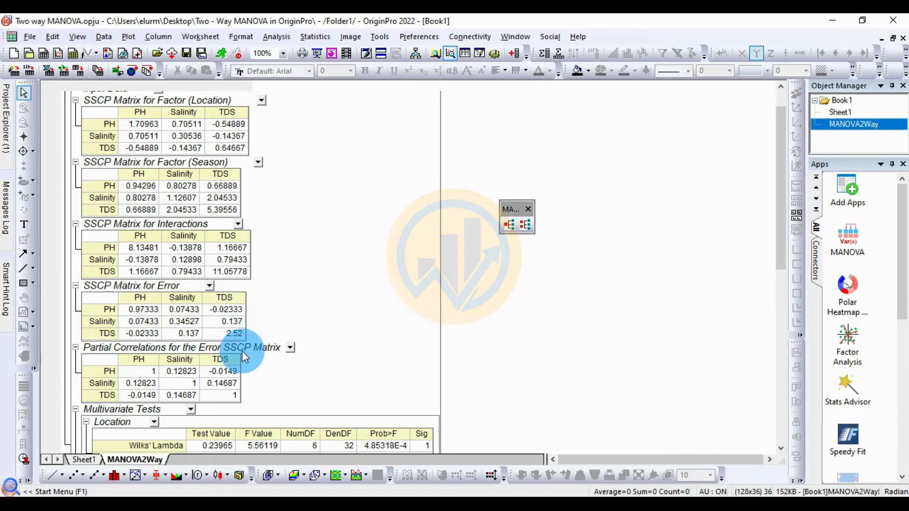
scroll(255, 350, "down", 1)
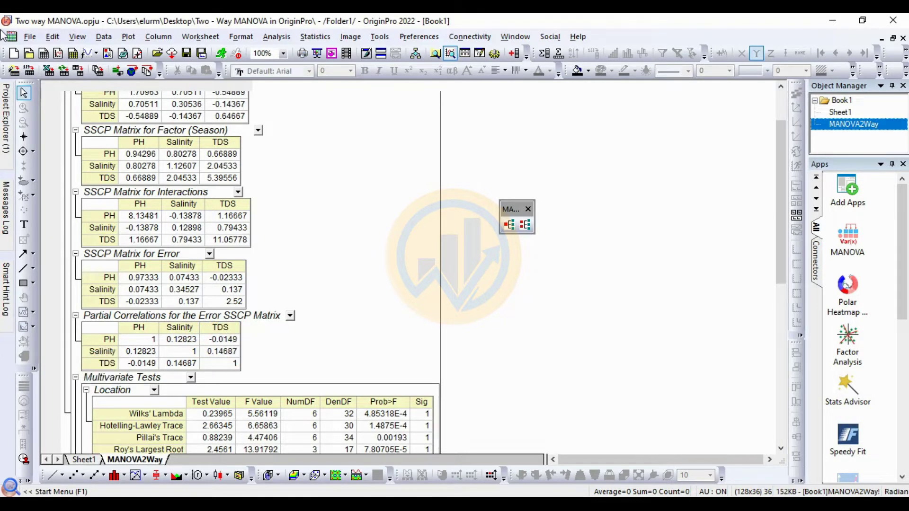
scroll(360, 342, "down", 4)
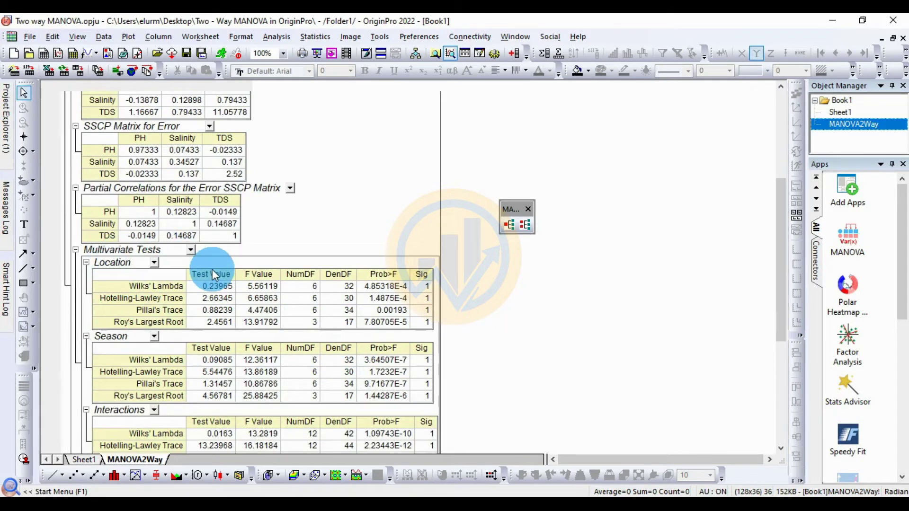
scroll(213, 271, "down", 1)
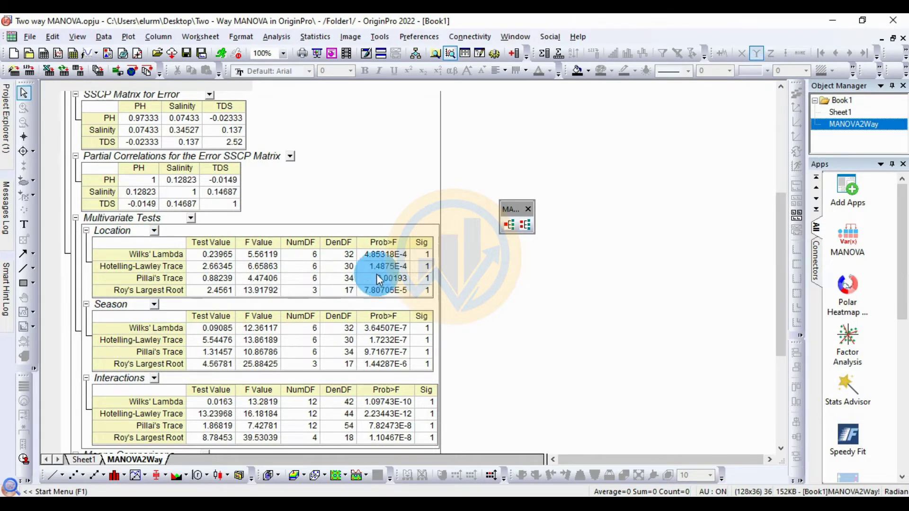
scroll(405, 255, "down", 2)
scroll(422, 313, "up", 1)
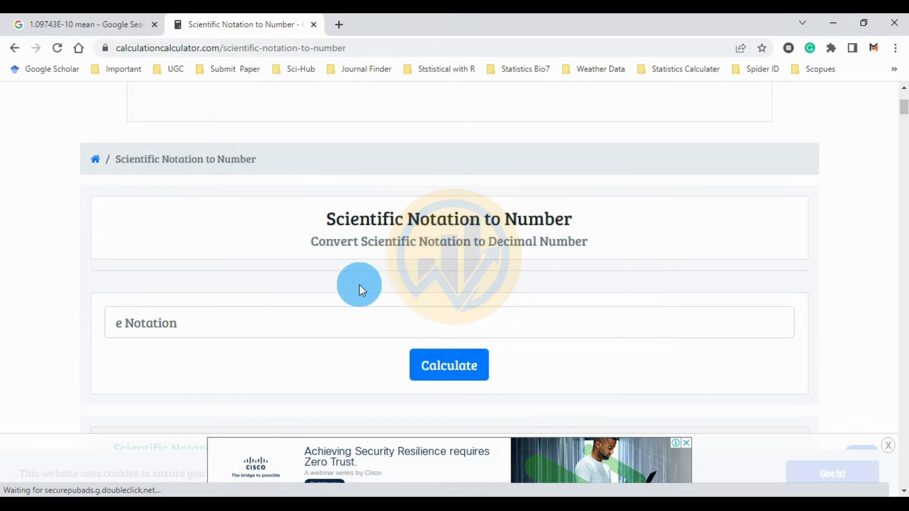
Step: Examine the Scientific Notation to Number formula and chart on calculationcalculator.com in the browser, and return to the MANOVA report in OriginPro
scroll(359, 283, "down", 3)
scroll(333, 303, "down", 3)
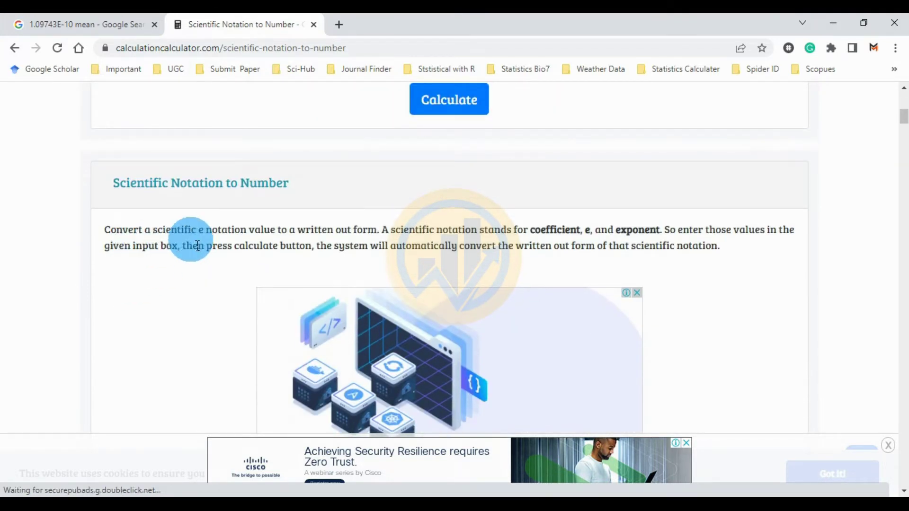
scroll(525, 244, "down", 2)
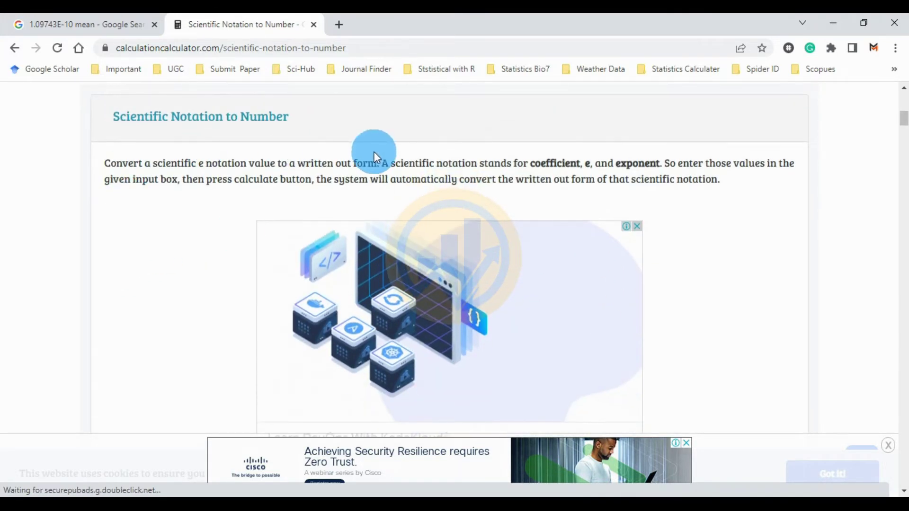
scroll(329, 237, "down", 4)
scroll(120, 249, "down", 8)
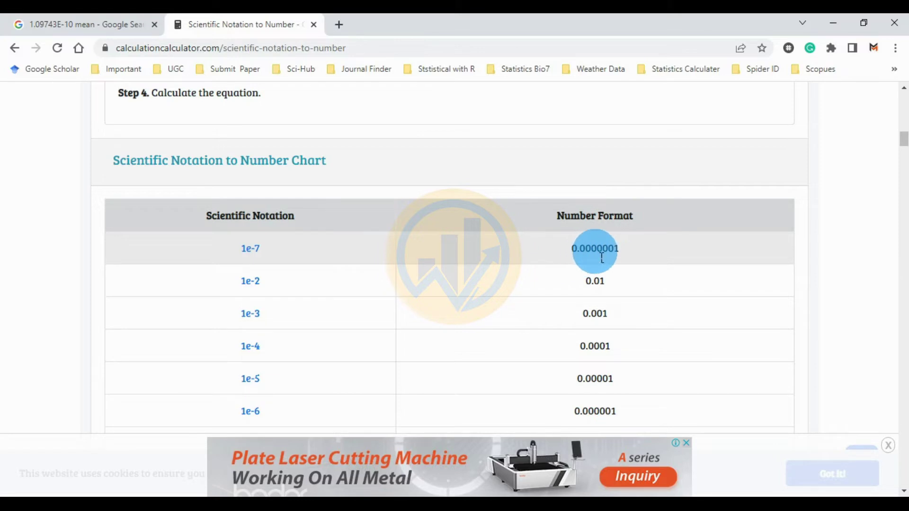
scroll(250, 289, "down", 3)
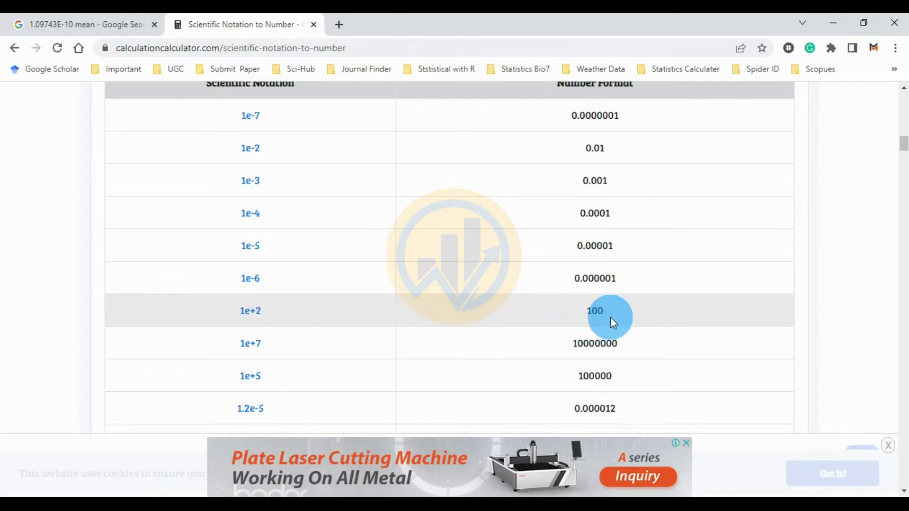
scroll(435, 331, "up", 7)
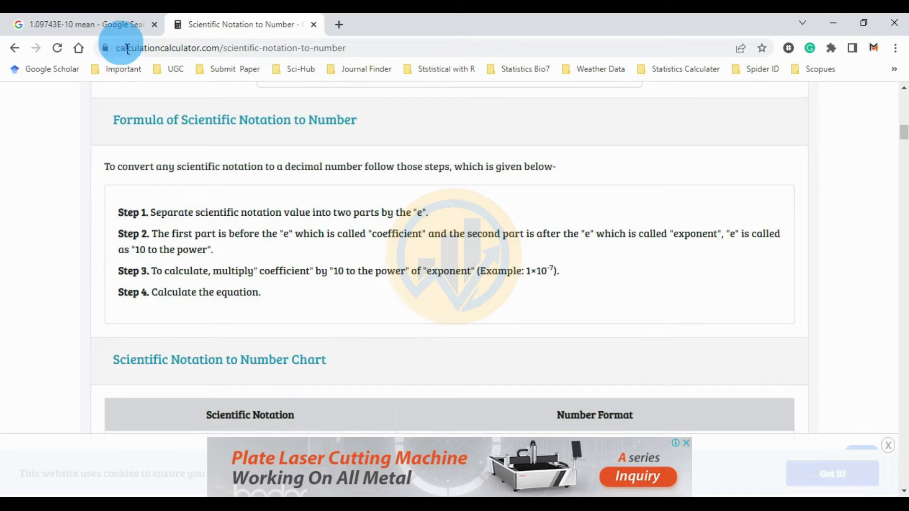
left_click(107, 27)
left_click(213, 24)
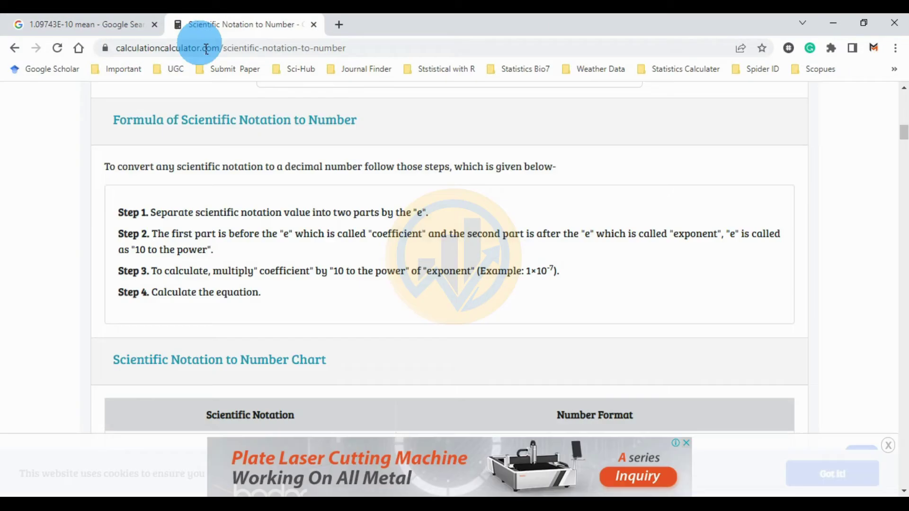
key("alt+Tab")
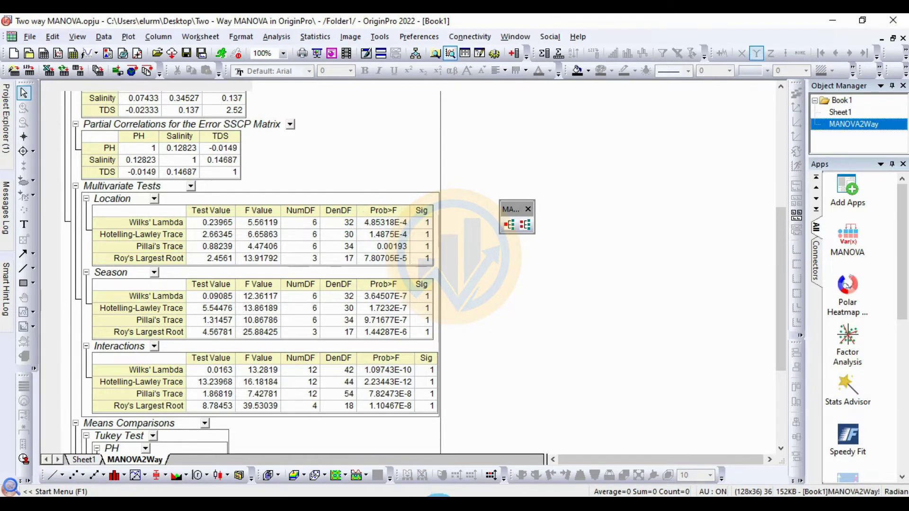
Step: Switch to the Scientific Notation to Number page in the browser and activate the e Notation field
key("alt+Tab")
scroll(305, 202, "up", 8)
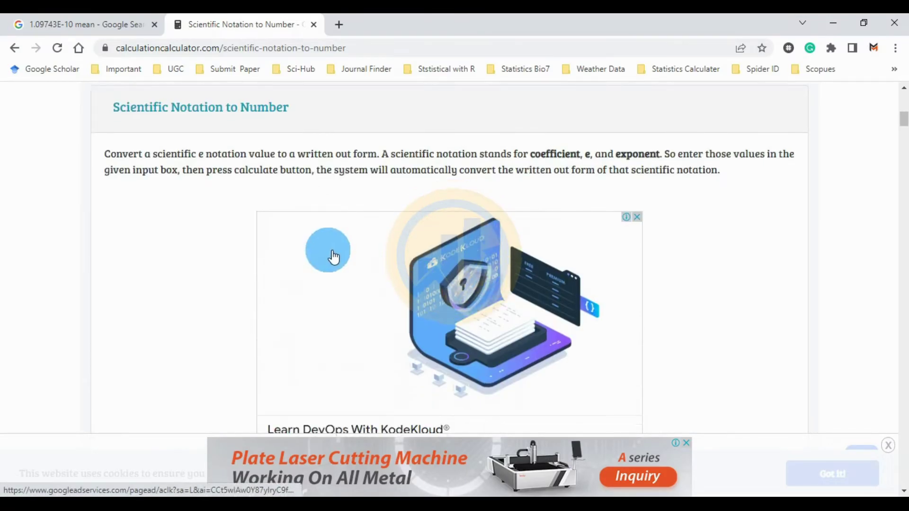
scroll(345, 260, "down", 5)
scroll(341, 277, "up", 10)
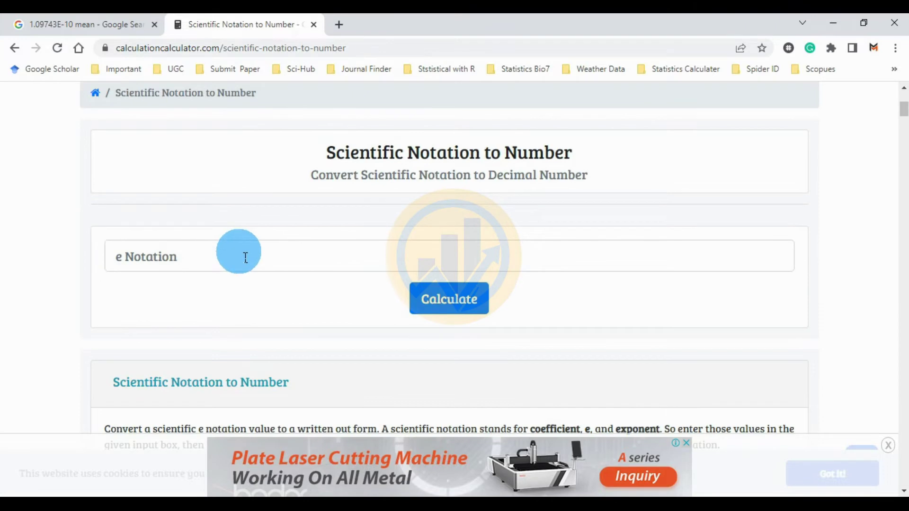
left_click(245, 259)
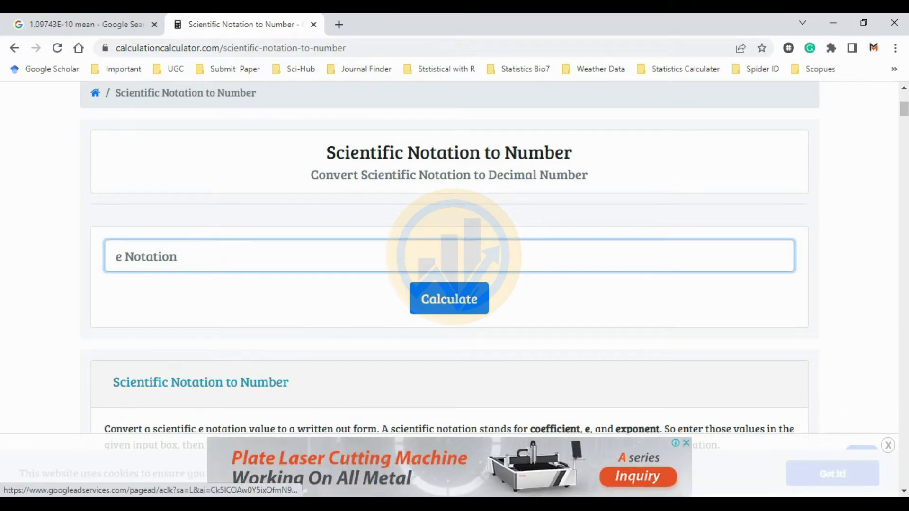
Step: Begin entering the Location Wilks' Lambda Prob>F value as 4.85318e for conversion, consulting the MANOVA report in OriginPro for the digits
key("alt+Tab")
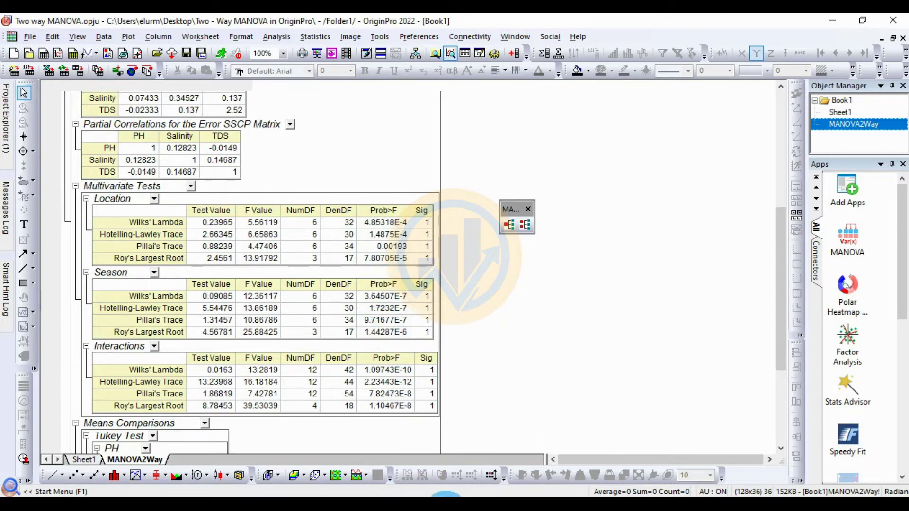
key("alt+Tab")
left_click(385, 254)
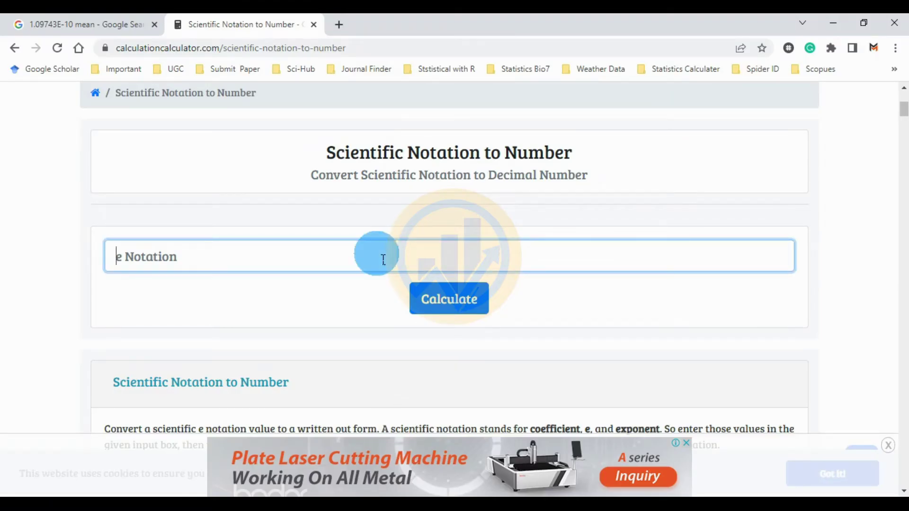
type("4.8")
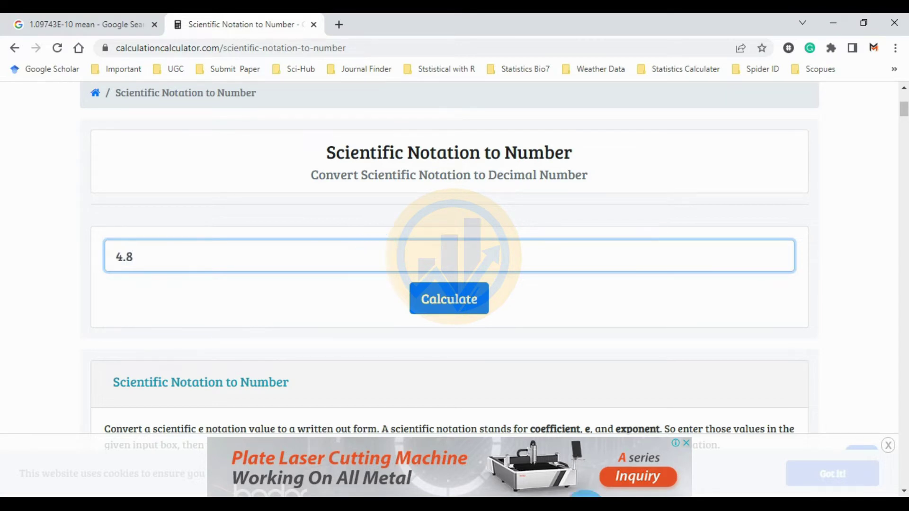
key("alt+Tab")
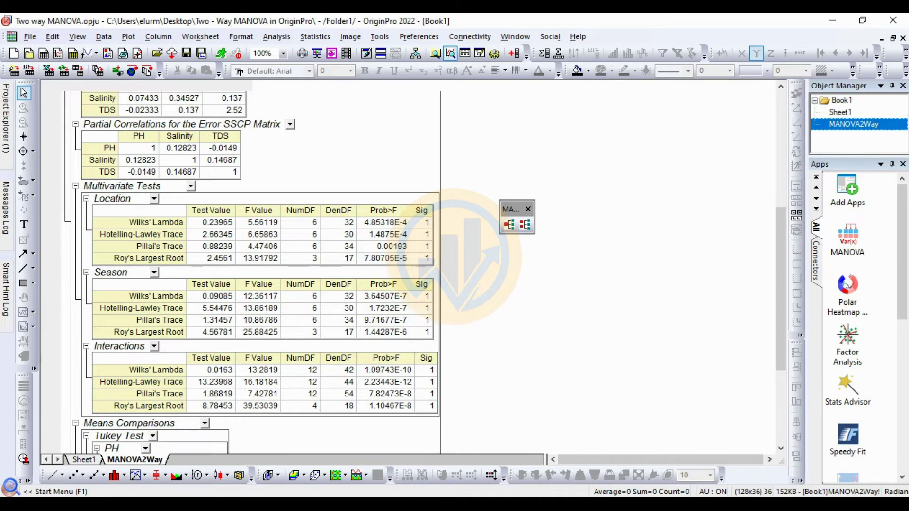
key("alt+Tab")
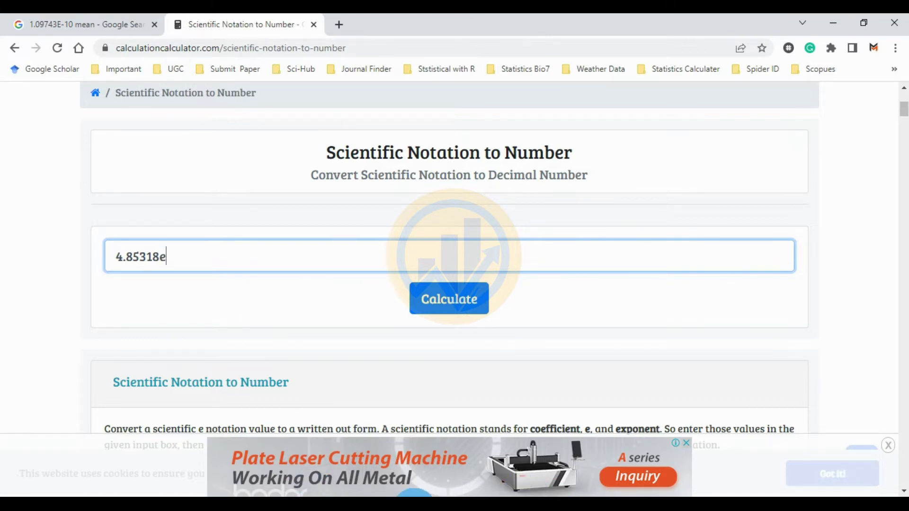
Step: Check the exponent in the MANOVA report, complete the e notation as 4.85318e-4 in the browser and calculate its decimal number
mouse_move(408, 503)
left_click(412, 488)
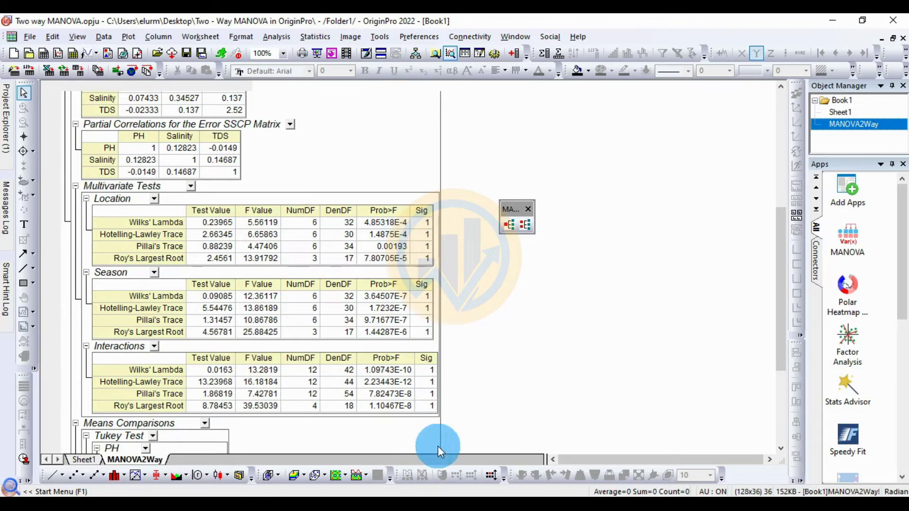
left_click(428, 502)
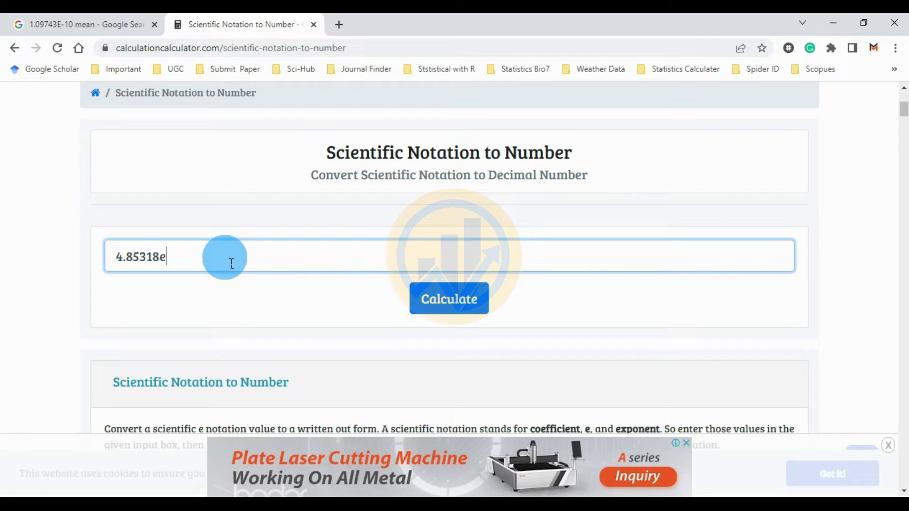
type("-4")
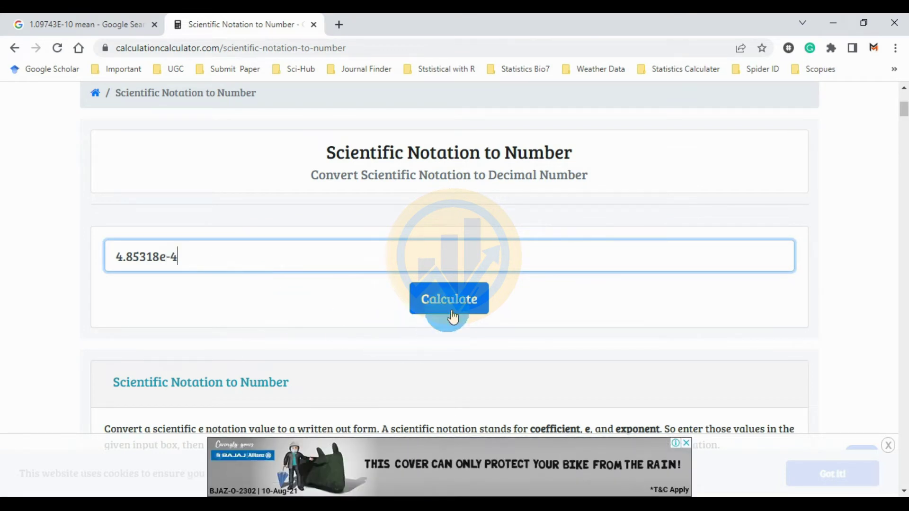
left_click(451, 305)
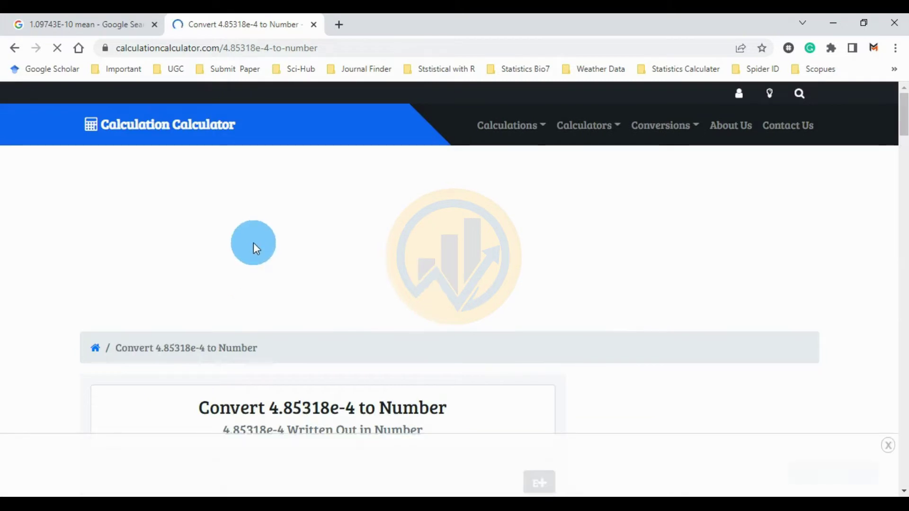
Step: Highlight the converted decimal value of 4.85318e-4 and return to the MANOVA report in OriginPro
scroll(272, 310, "down", 4)
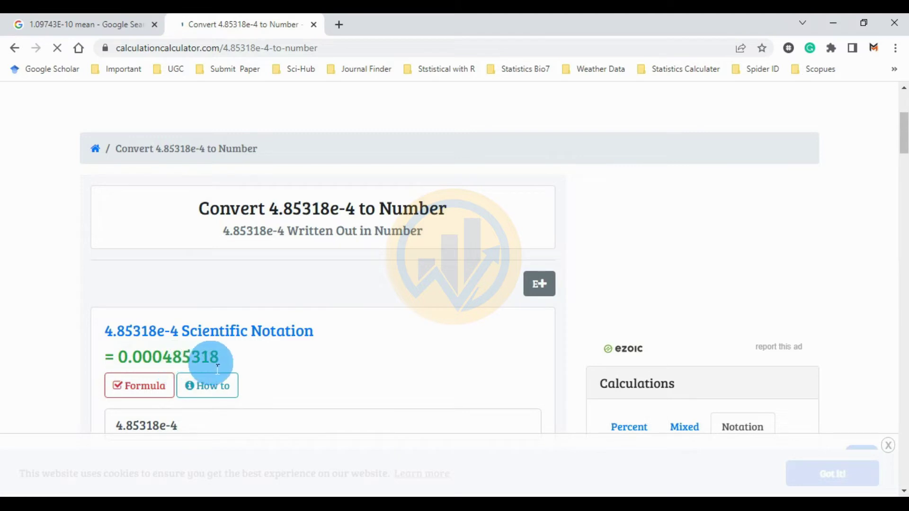
left_click_drag(223, 361, 117, 357)
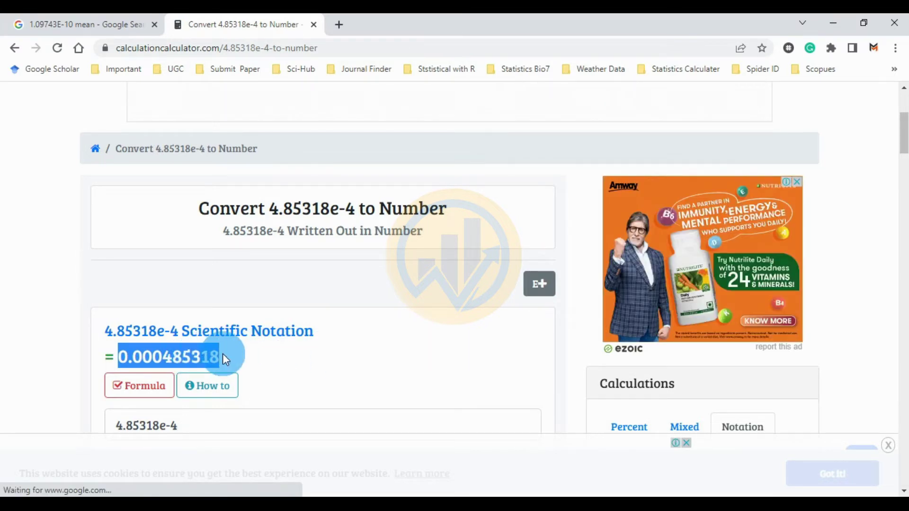
scroll(224, 357, "down", 1)
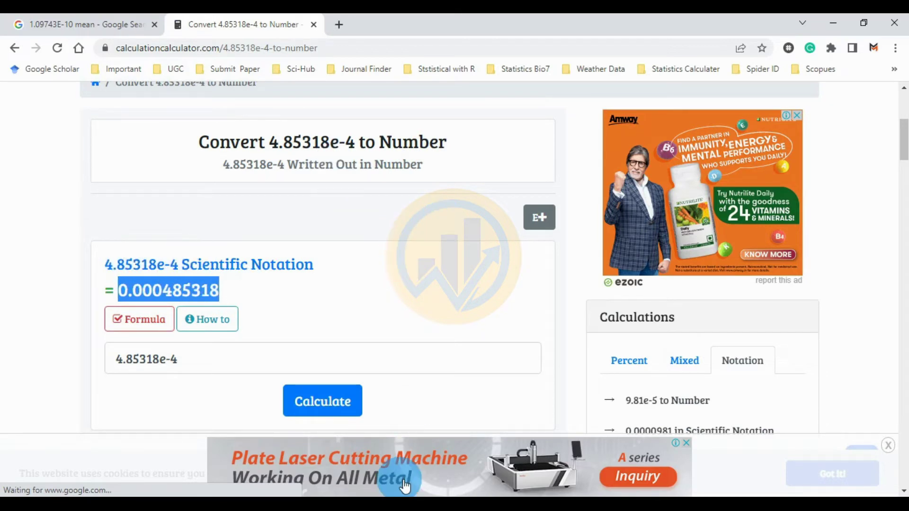
key("alt+Tab")
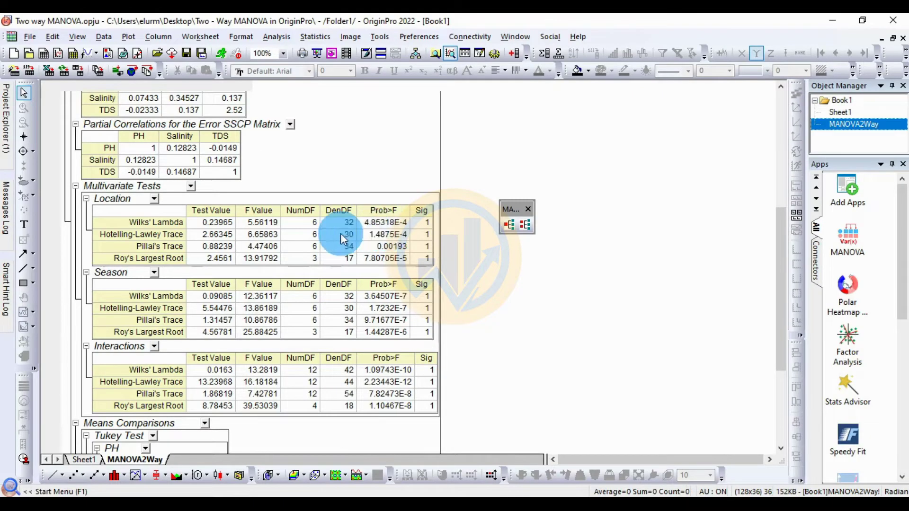
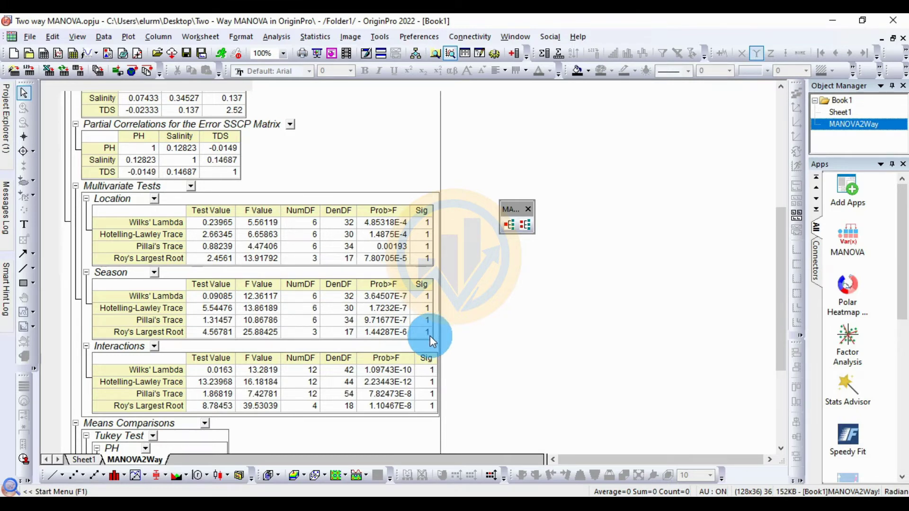
Step: Review the multivariate tests, then expand the Tukey Test's Location comparison for PH and examine its probability and significance values
scroll(178, 365, "down", 1)
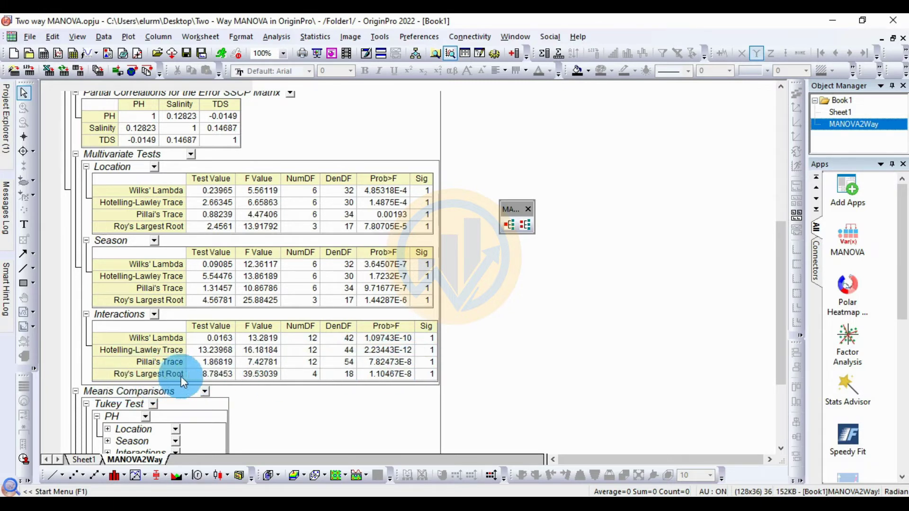
scroll(439, 376, "down", 2)
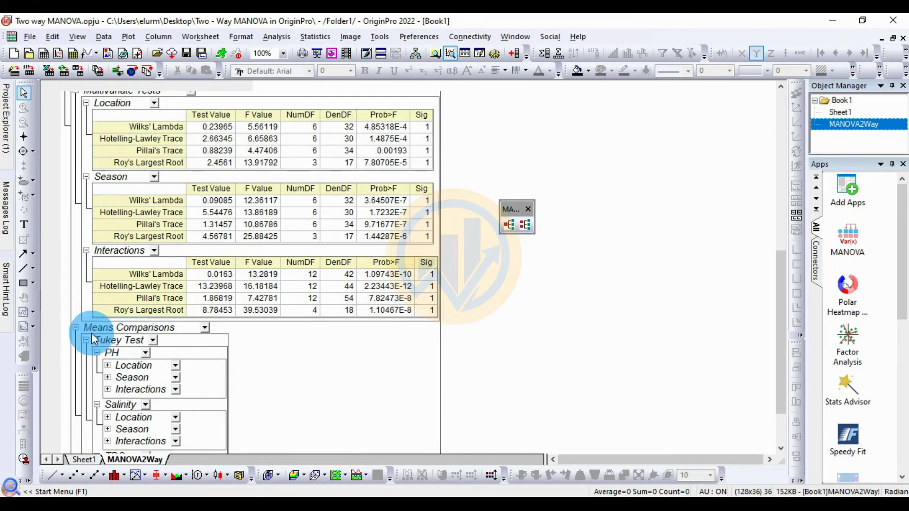
scroll(166, 350, "down", 2)
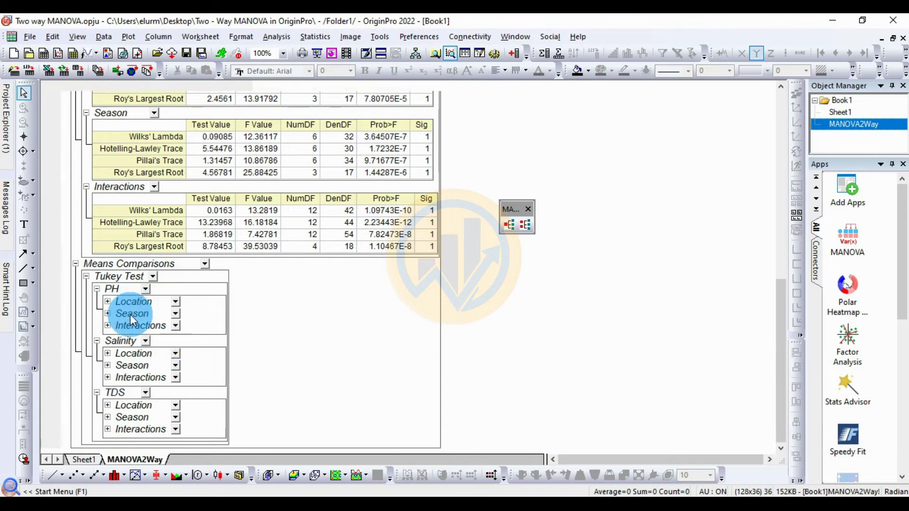
left_click(108, 302)
left_click(148, 321)
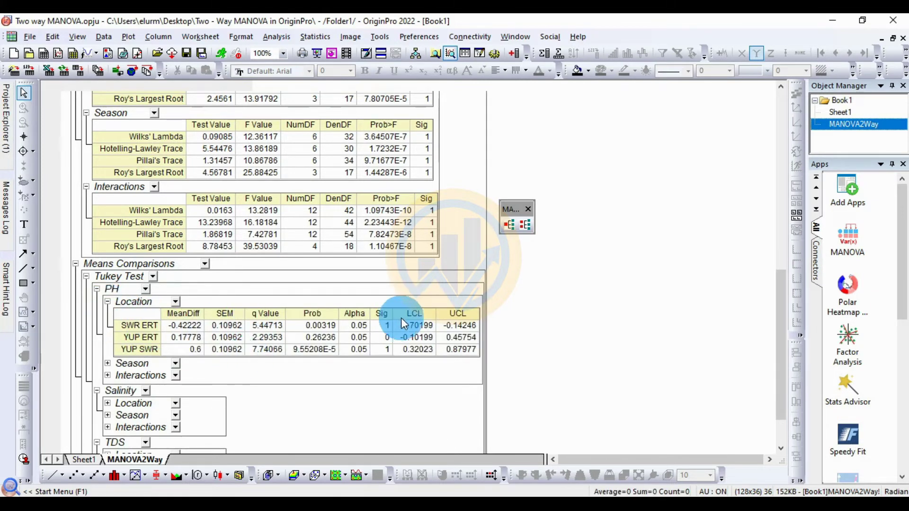
scroll(186, 354, "down", 2)
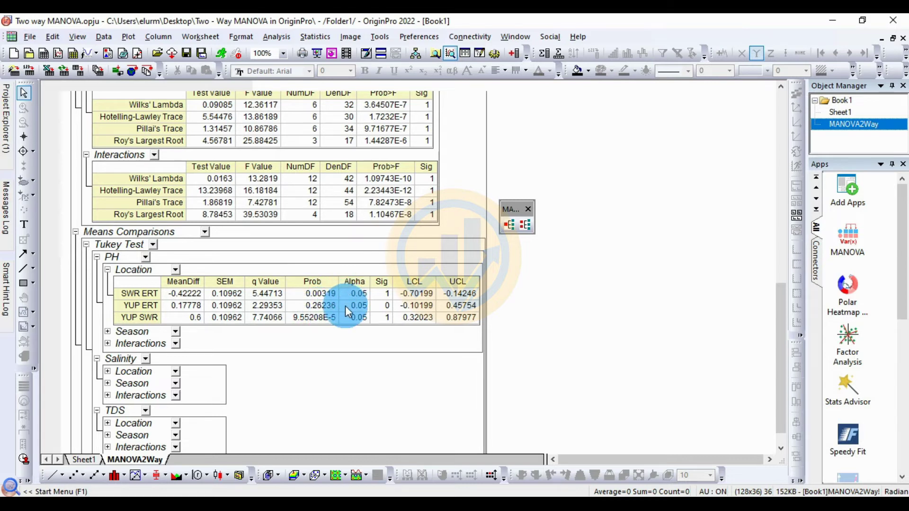
left_click_drag(382, 294, 382, 313)
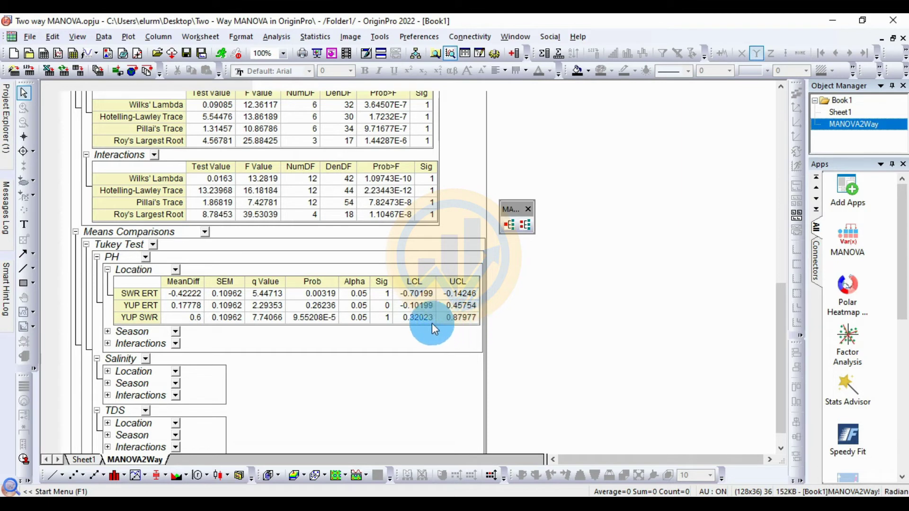
Step: Expand the Tukey Test's Season comparison for PH and examine the differences between the monsoon periods
left_click(108, 332)
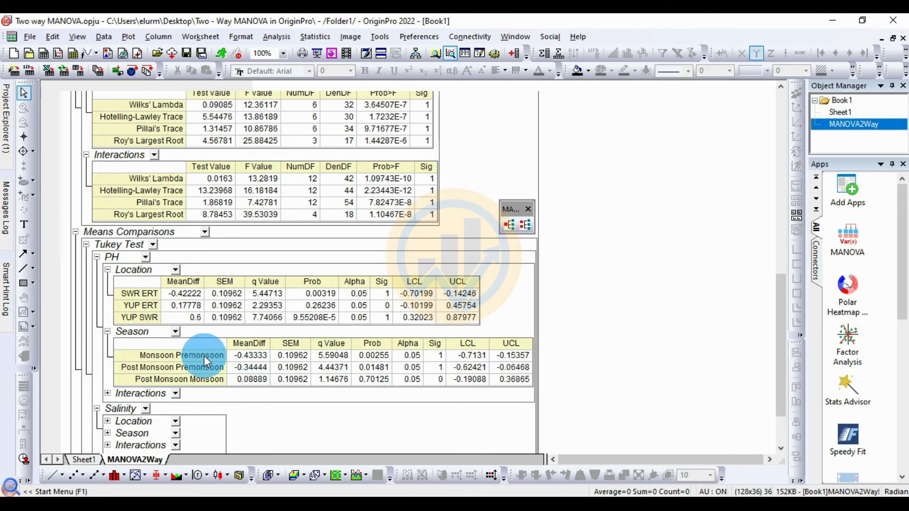
scroll(207, 361, "down", 1)
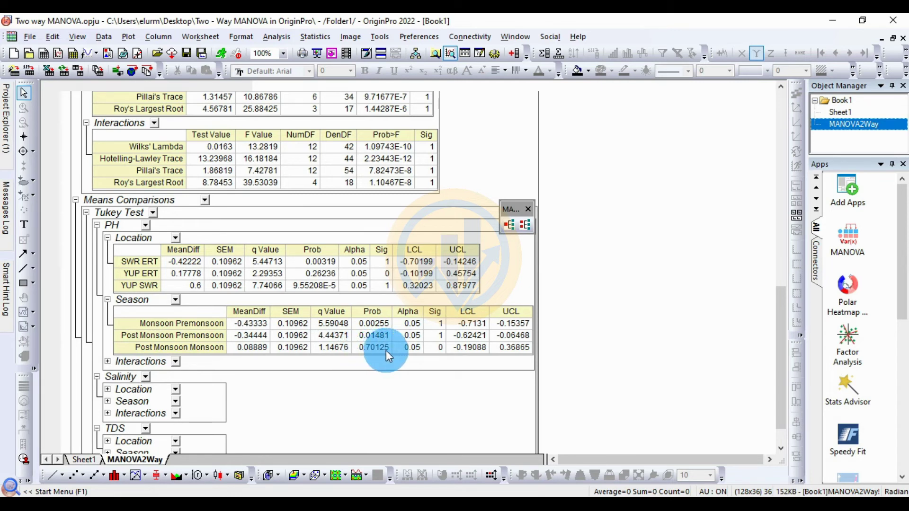
scroll(393, 356, "down", 1)
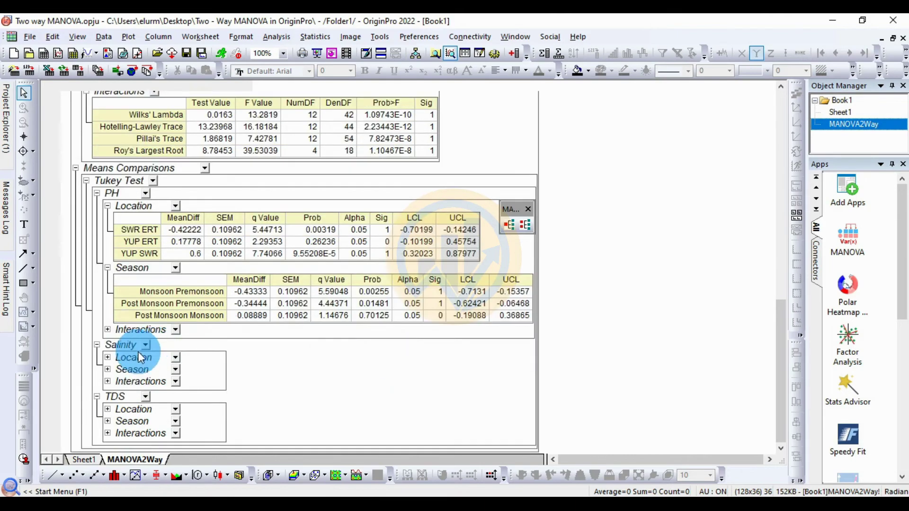
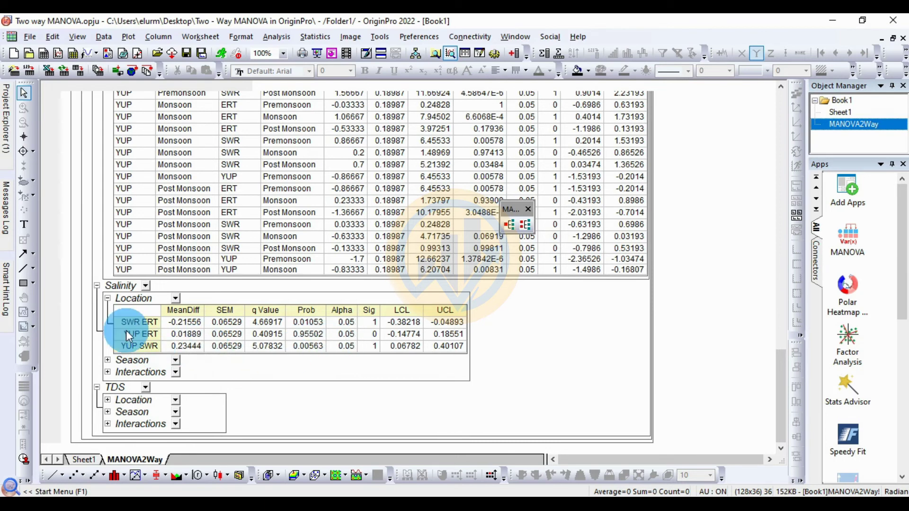
Step: Expand the Season and Interactions comparisons for Salinity and examine their Tukey results
left_click(108, 360)
scroll(156, 344, "down", 1)
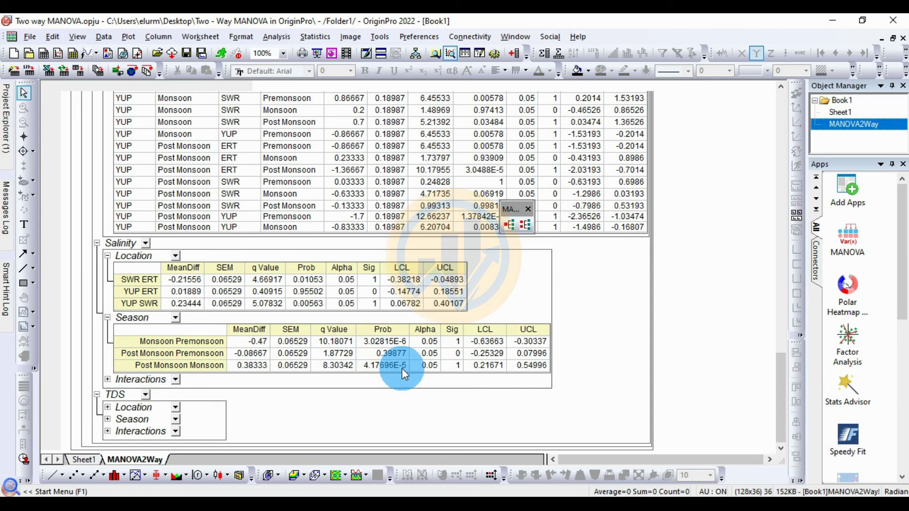
left_click(108, 379)
scroll(188, 368, "down", 3)
scroll(192, 371, "down", 2)
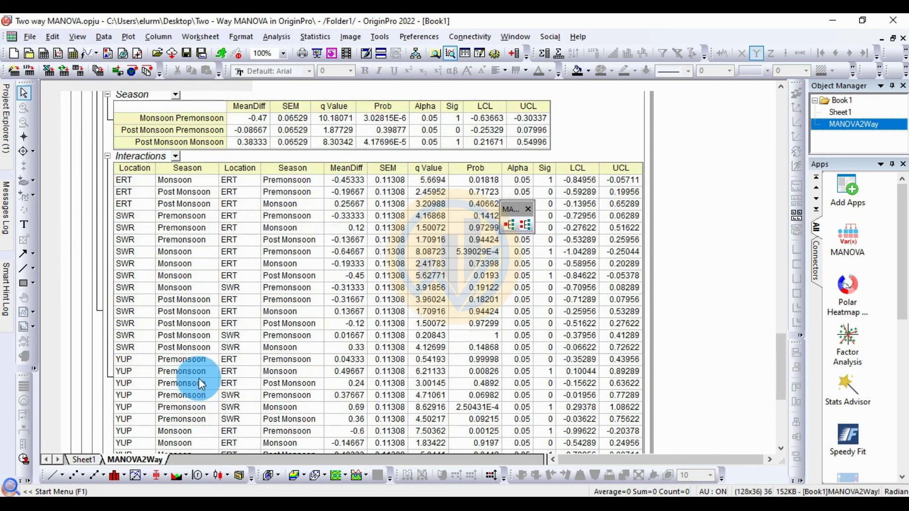
scroll(283, 314, "down", 5)
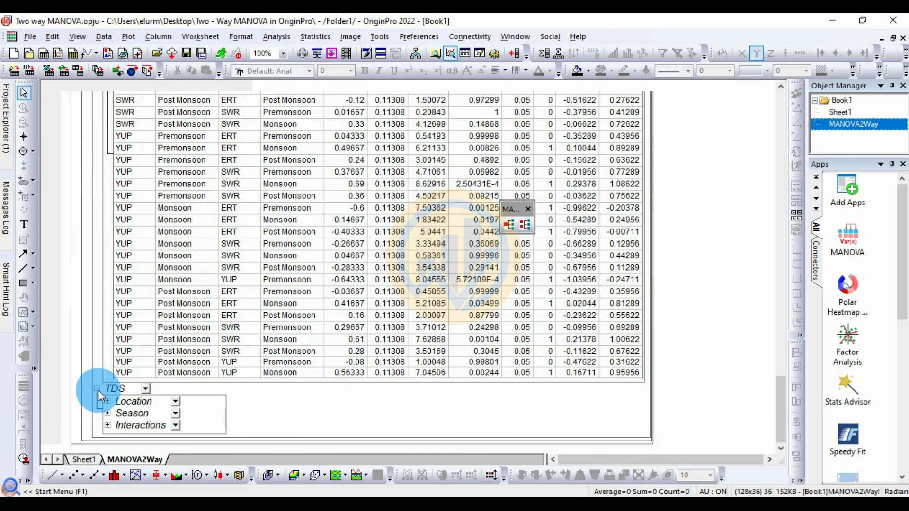
Step: Expand the Location and Season comparisons for TDS and examine their Tukey results
left_click(98, 388)
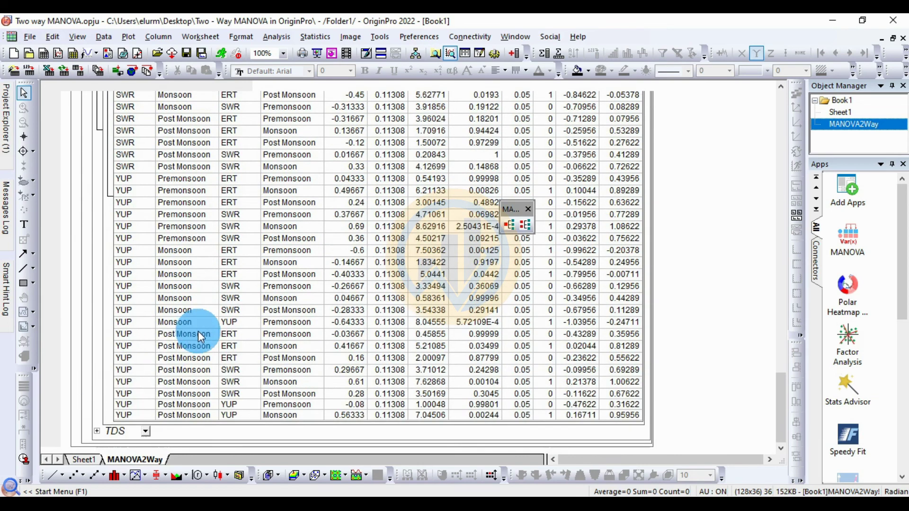
left_click(97, 432)
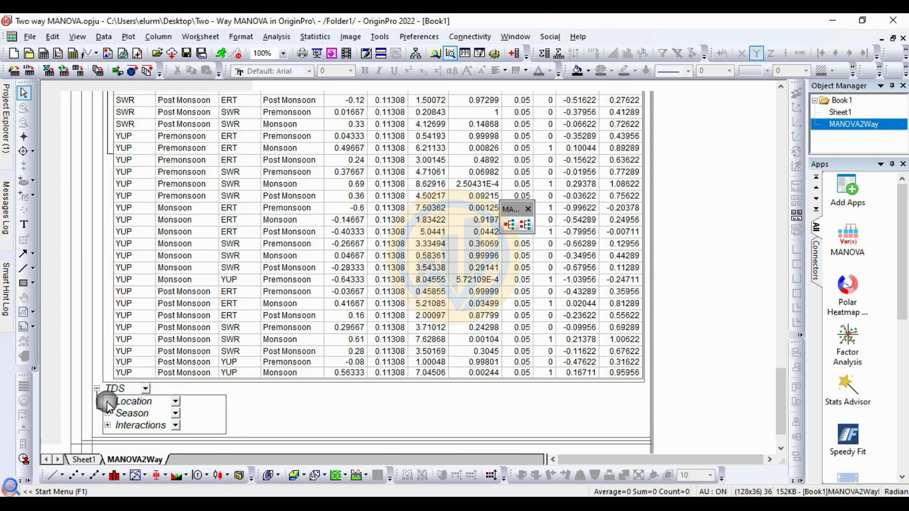
left_click(107, 402)
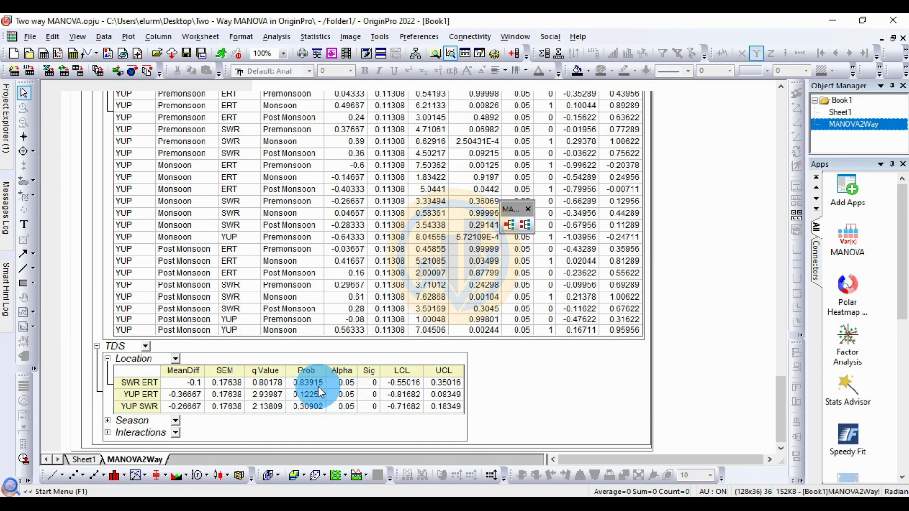
left_click(108, 420)
scroll(192, 402, "down", 2)
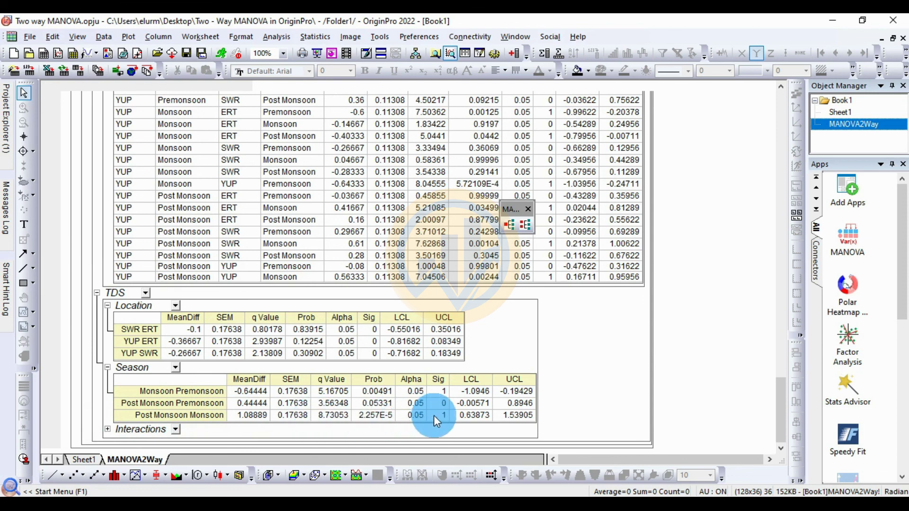
Step: Expand the Interactions comparison for TDS, examine its location and season pairs, and return to the start of the report
left_click(106, 429)
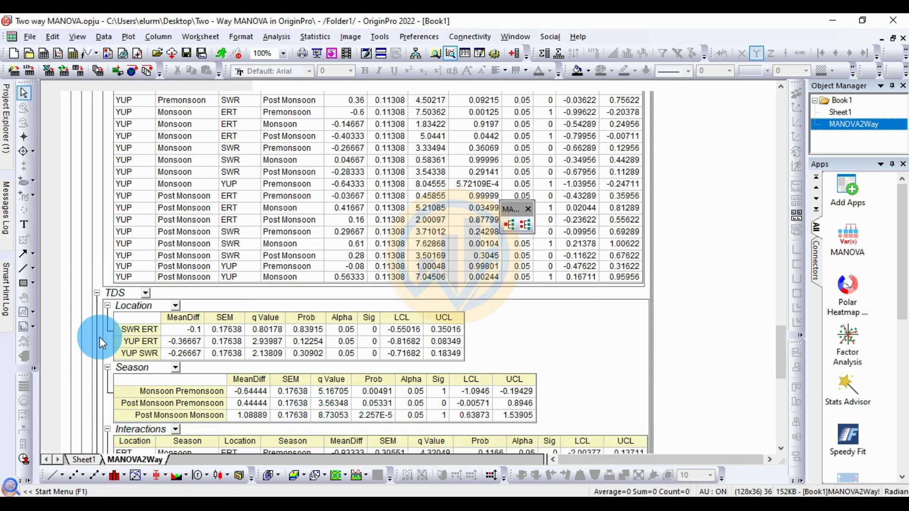
scroll(185, 358, "down", 3)
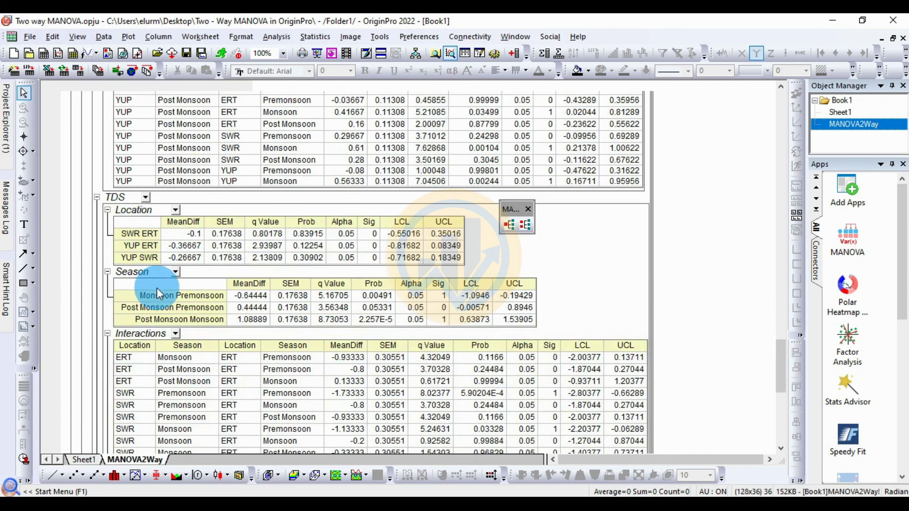
scroll(241, 382, "down", 10)
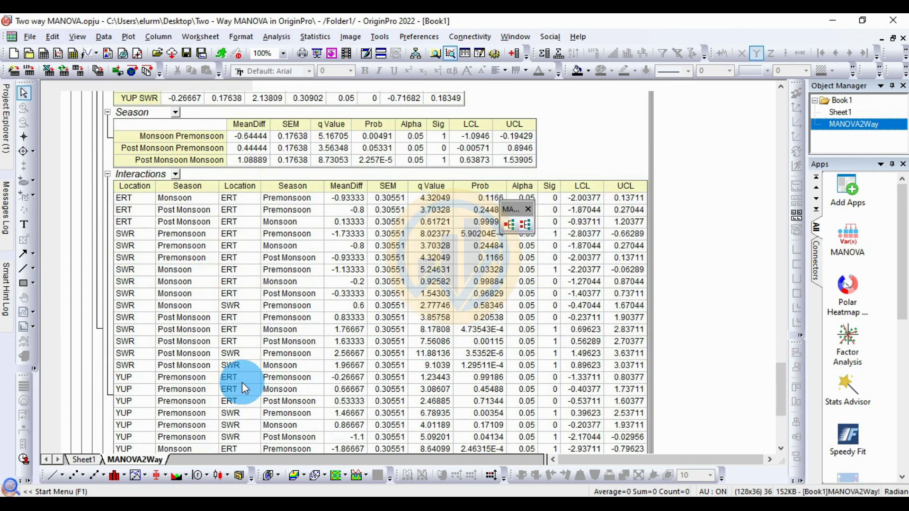
scroll(247, 390, "up", 4)
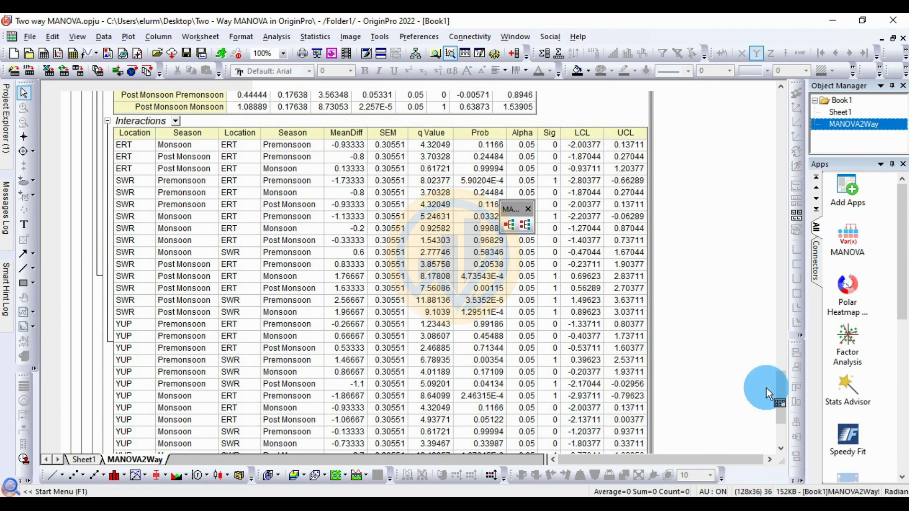
left_click_drag(779, 388, 697, 115)
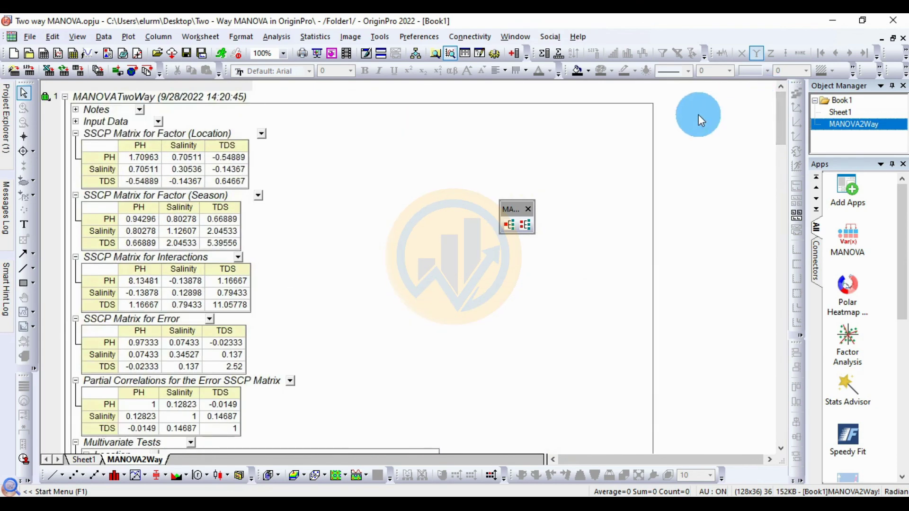